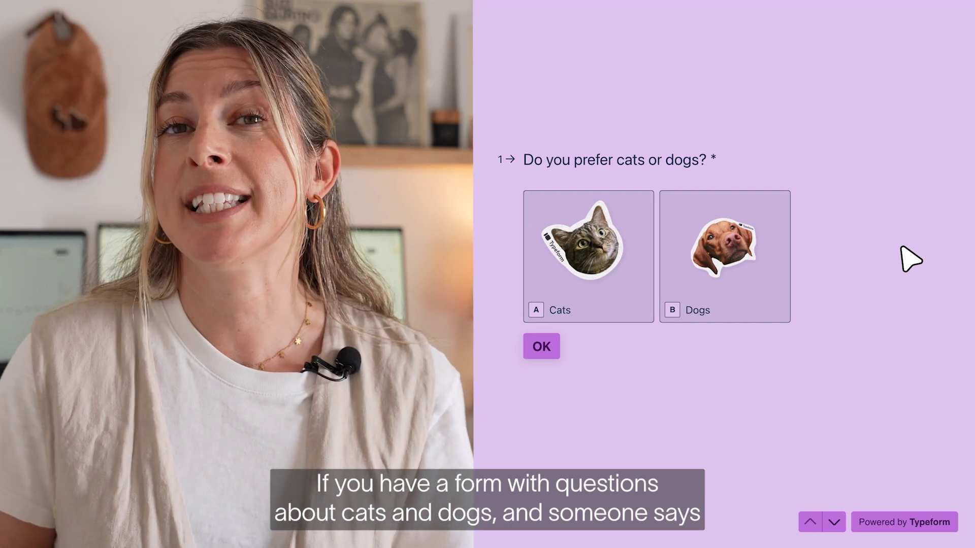
In the sample pet form preview, answer Dogs, step back, then answer Cats instead
left_click(736, 274)
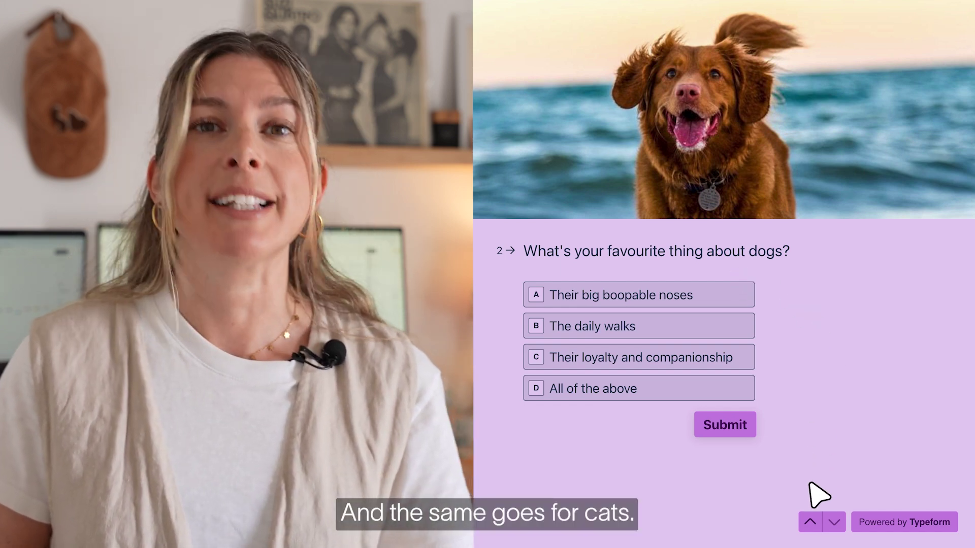
left_click(808, 520)
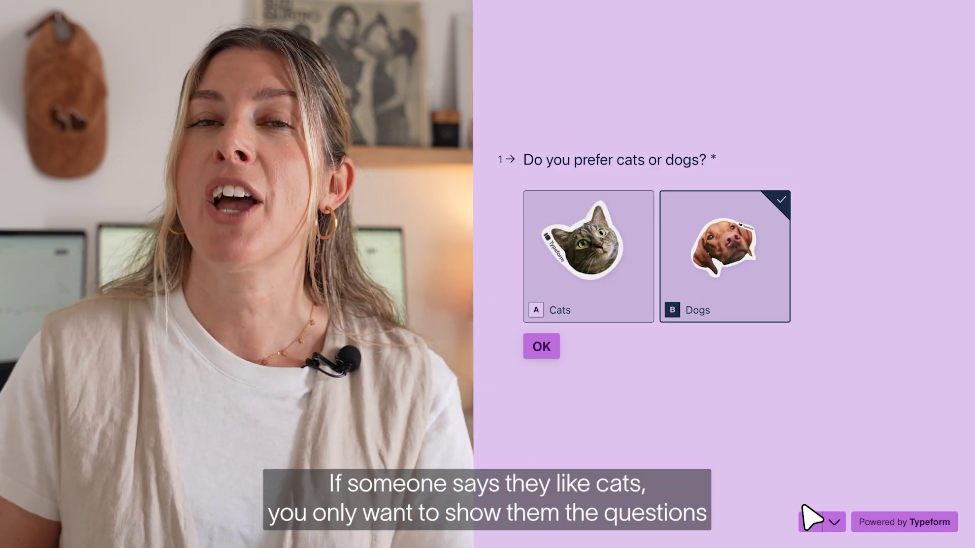
left_click(588, 290)
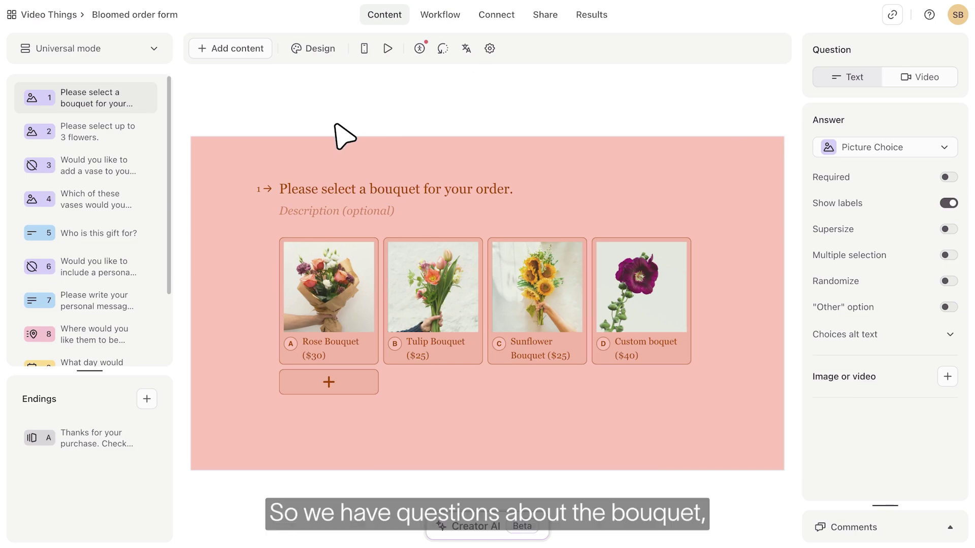
Review the flower-choice, add-a-vase, vase-choice, personal-message and message-writing questions
left_click(100, 127)
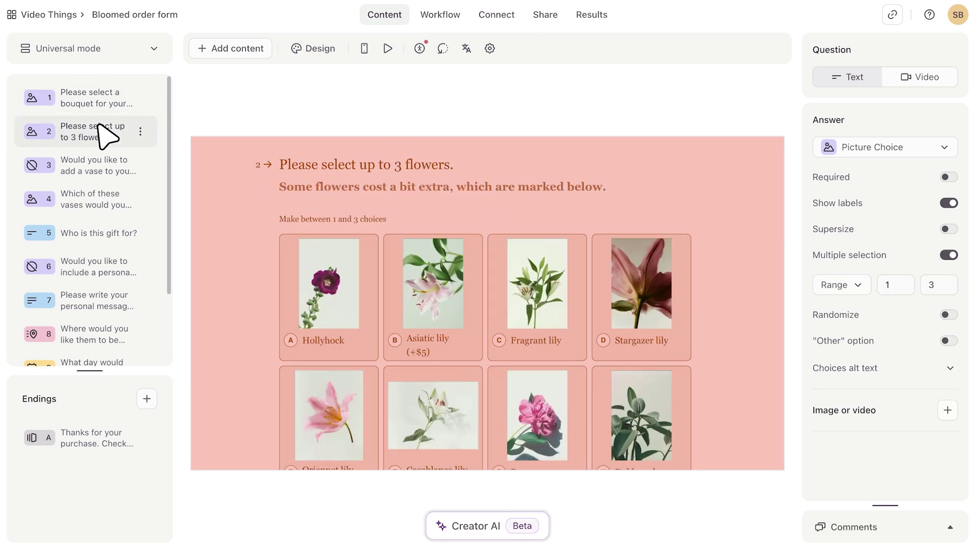
left_click(103, 169)
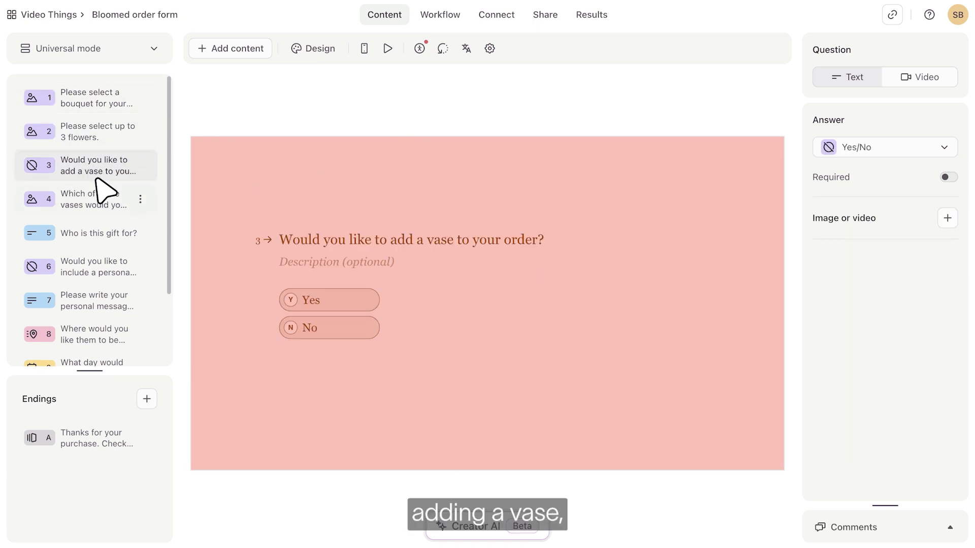
left_click(99, 198)
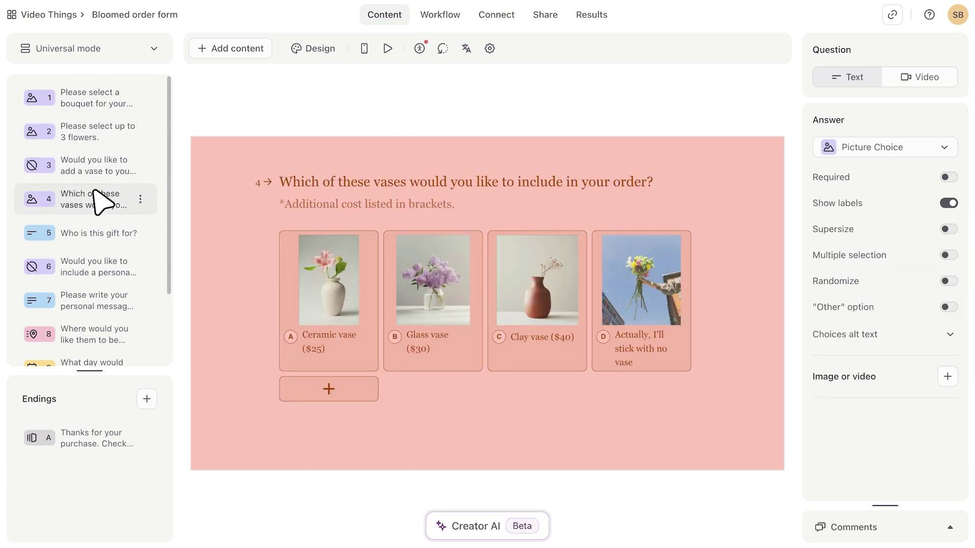
left_click(89, 261)
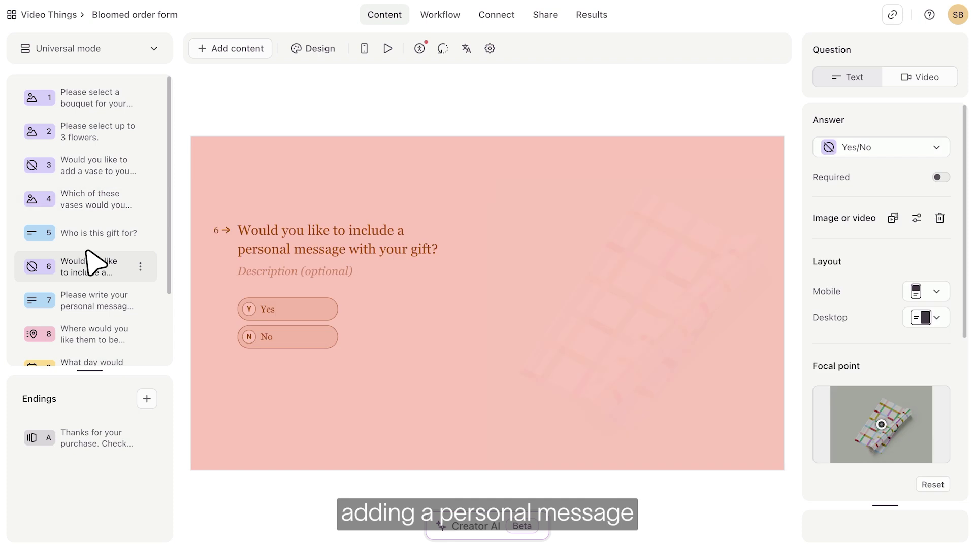
left_click(94, 299)
scroll(98, 300, "down", 3)
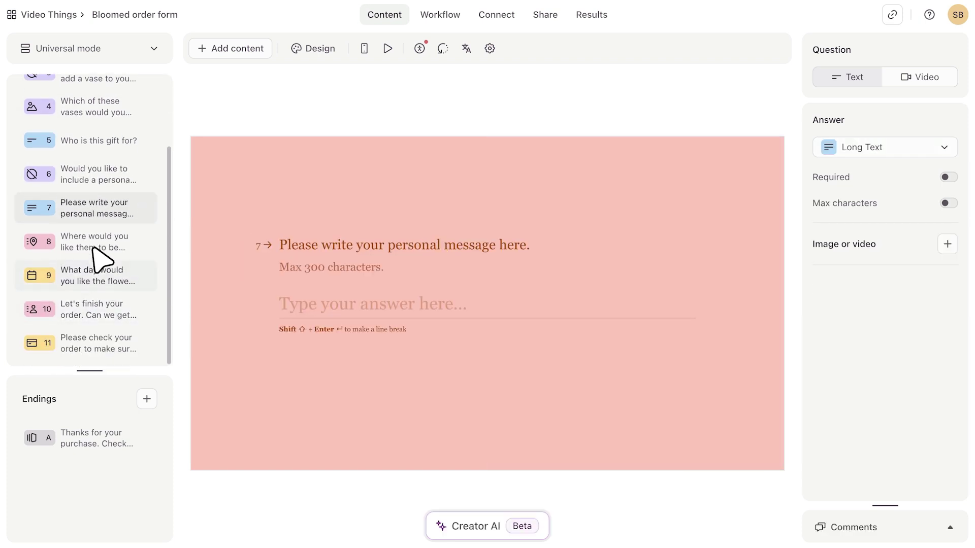
Review the delivery address, delivery date, contact details and payment questions, then the thank-you screen
left_click(95, 248)
left_click(96, 266)
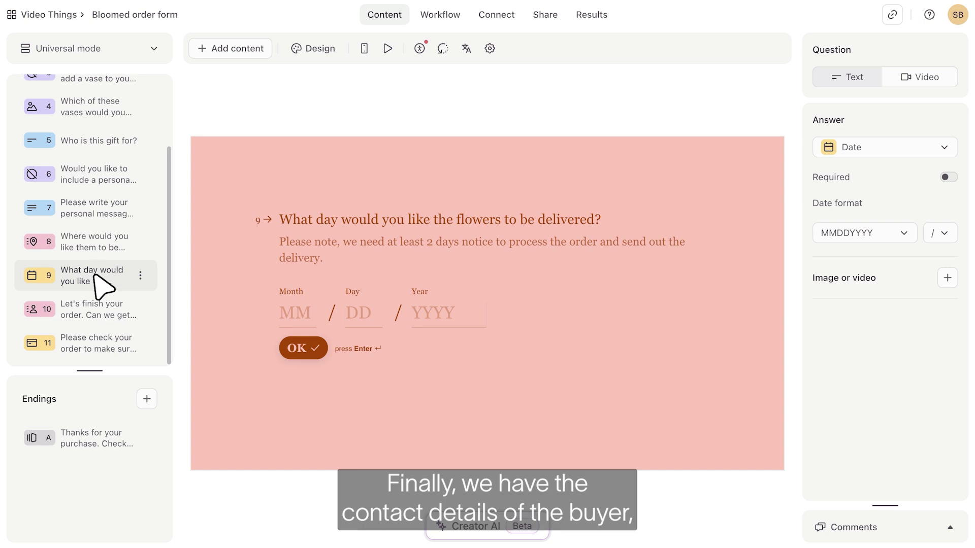
left_click(99, 306)
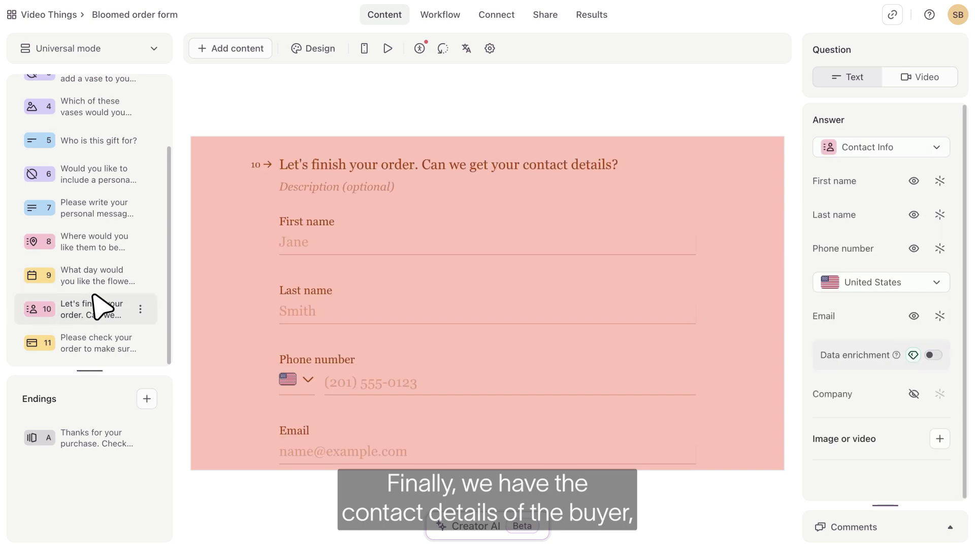
left_click(95, 343)
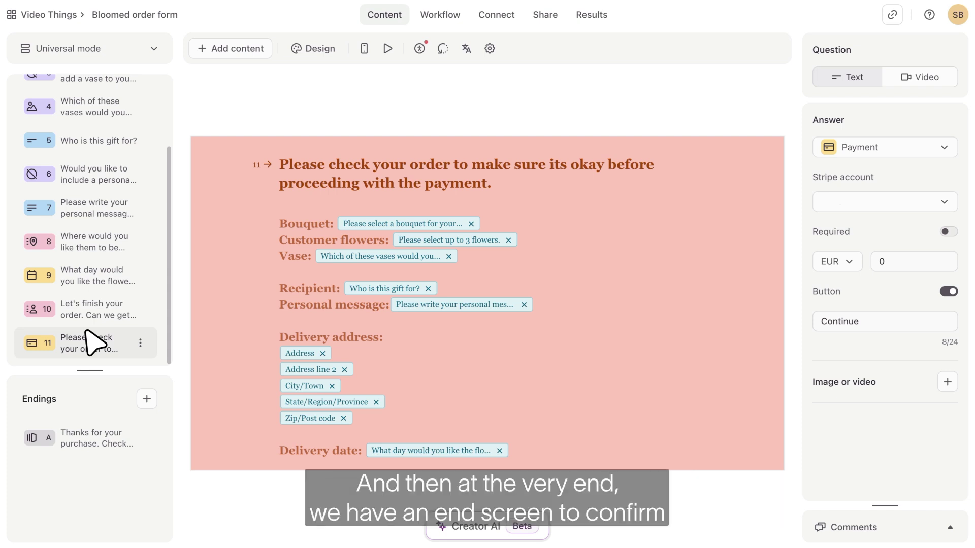
left_click(87, 436)
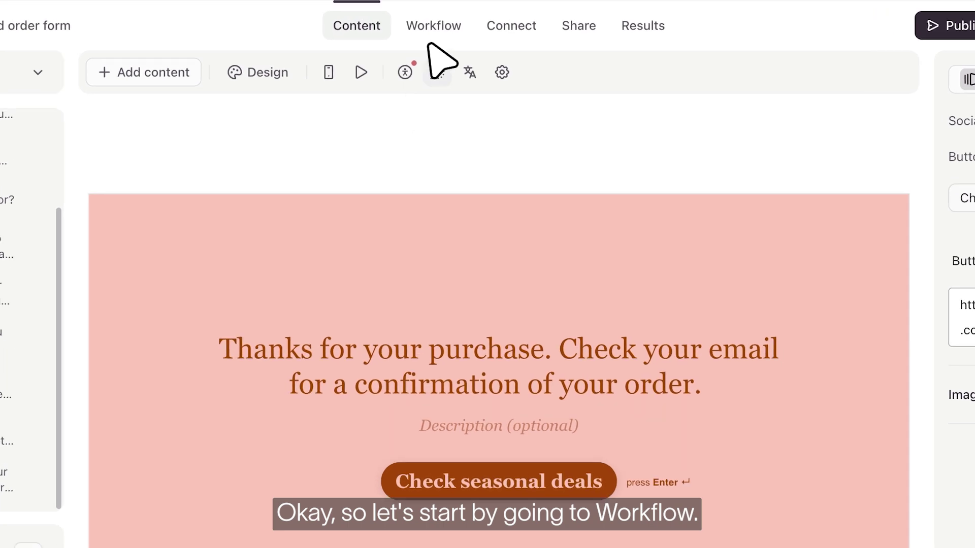
On the Workflow map, connect question 1 to question 2, creating a draft Rose Bouquet ($30) rule
left_click(433, 20)
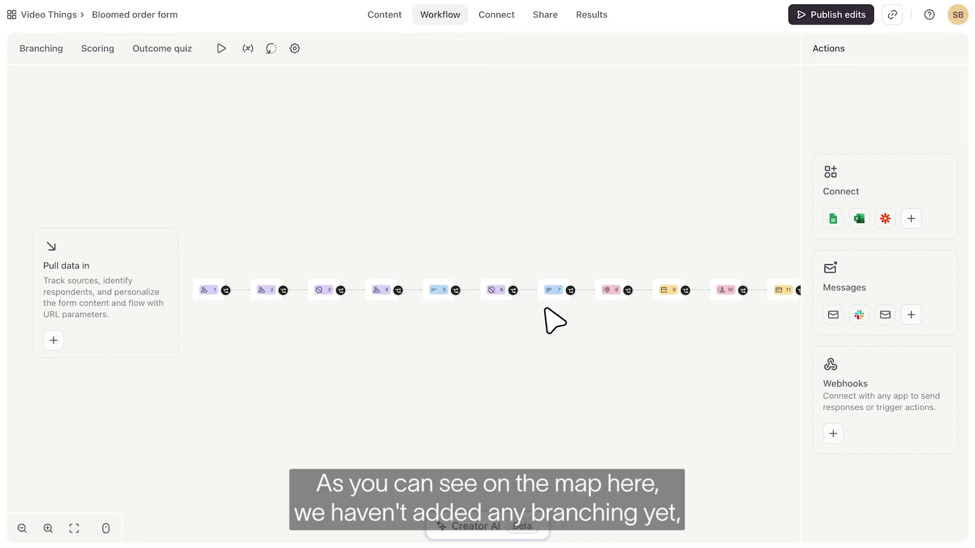
left_click_drag(544, 318, 539, 298)
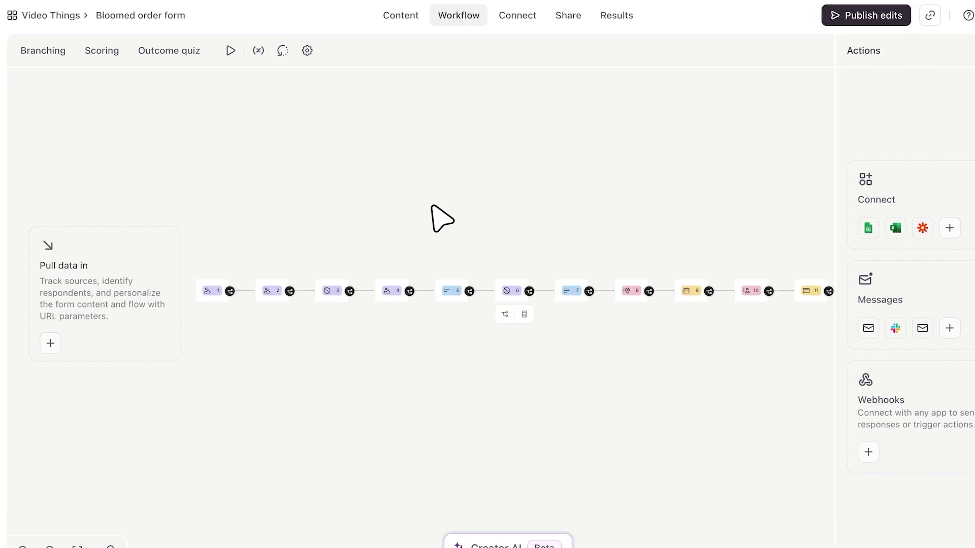
left_click(59, 63)
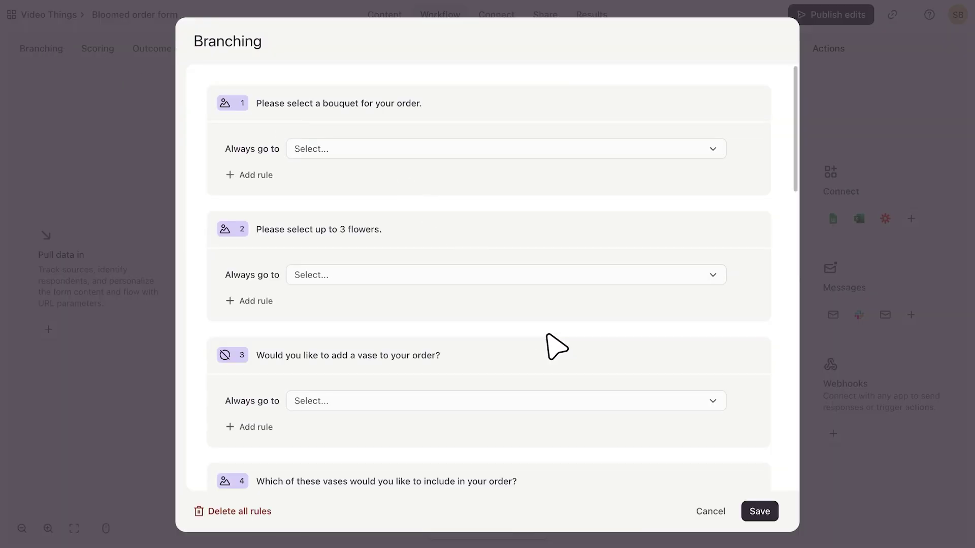
left_click(695, 503)
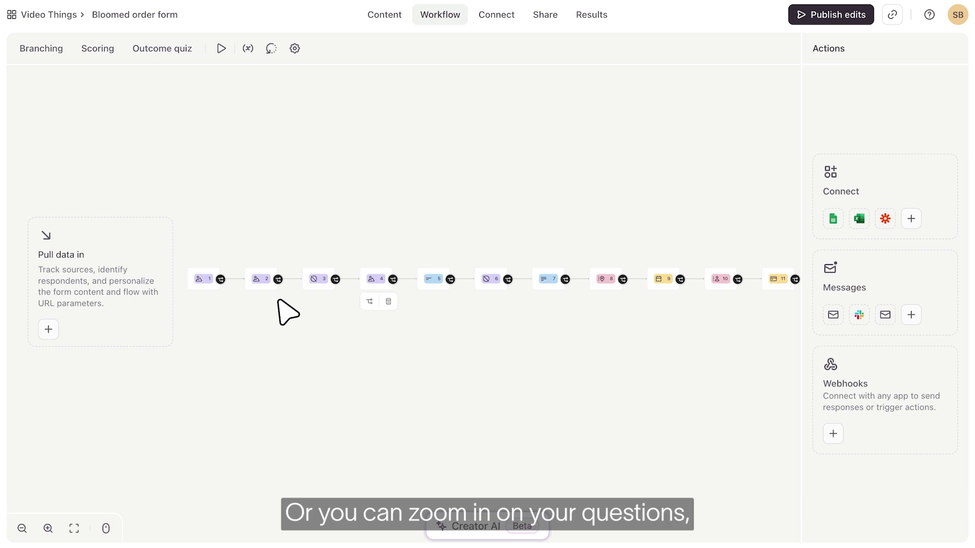
scroll(216, 308, "up", 5)
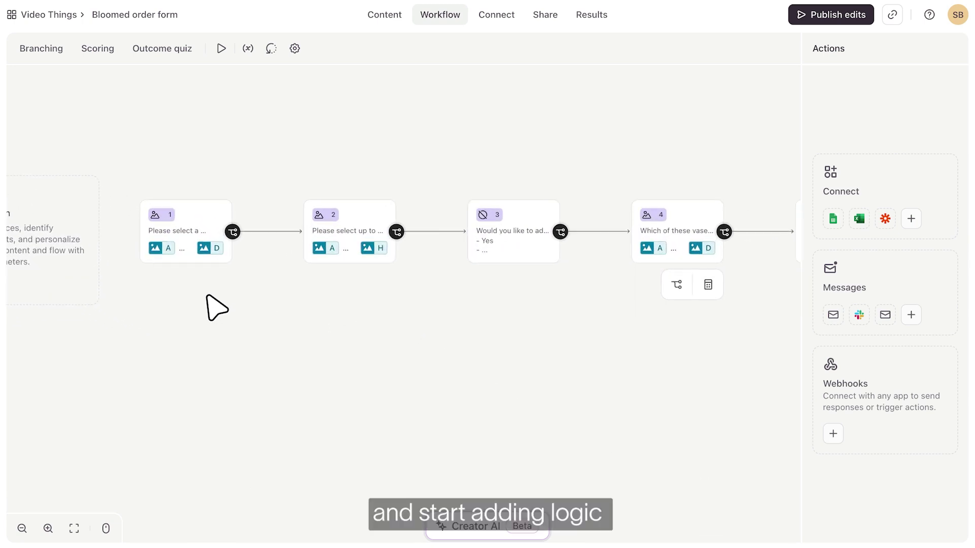
left_click_drag(236, 211, 410, 245)
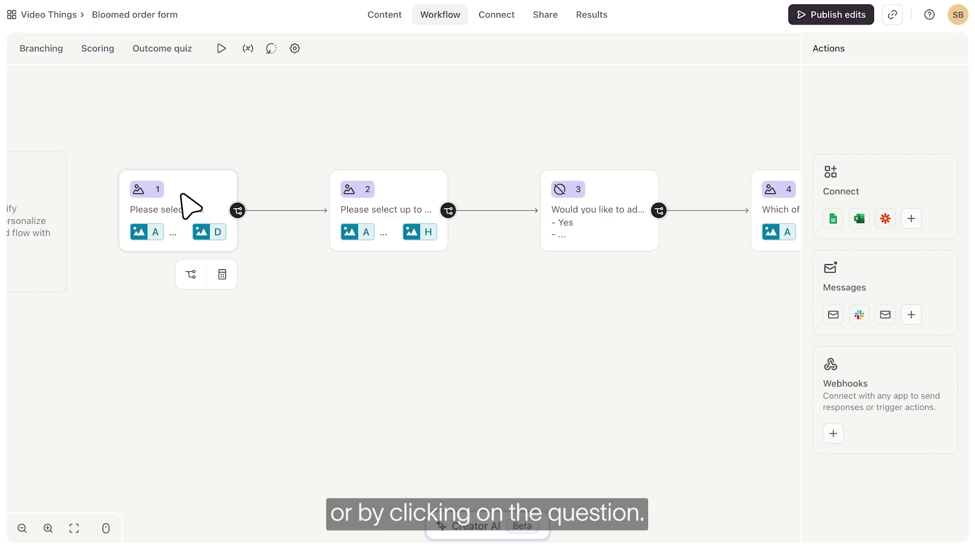
Add a question 1 rule: if Custom boquet ($40) is chosen, go to question 2
left_click(190, 205)
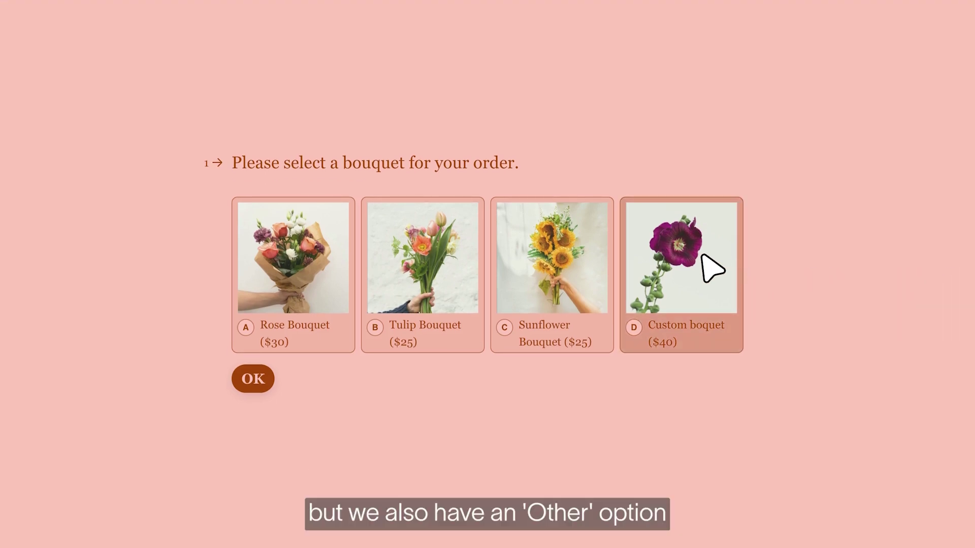
left_click(713, 268)
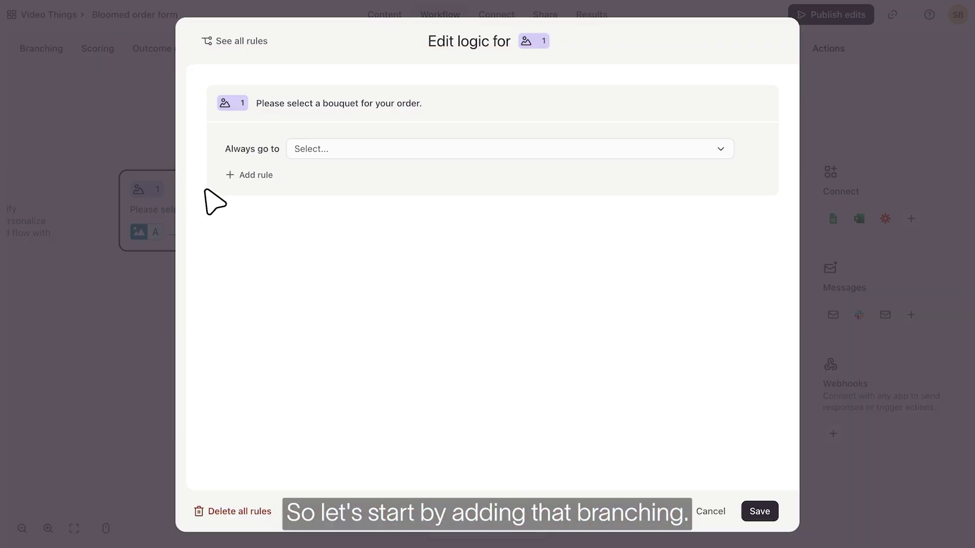
left_click(253, 175)
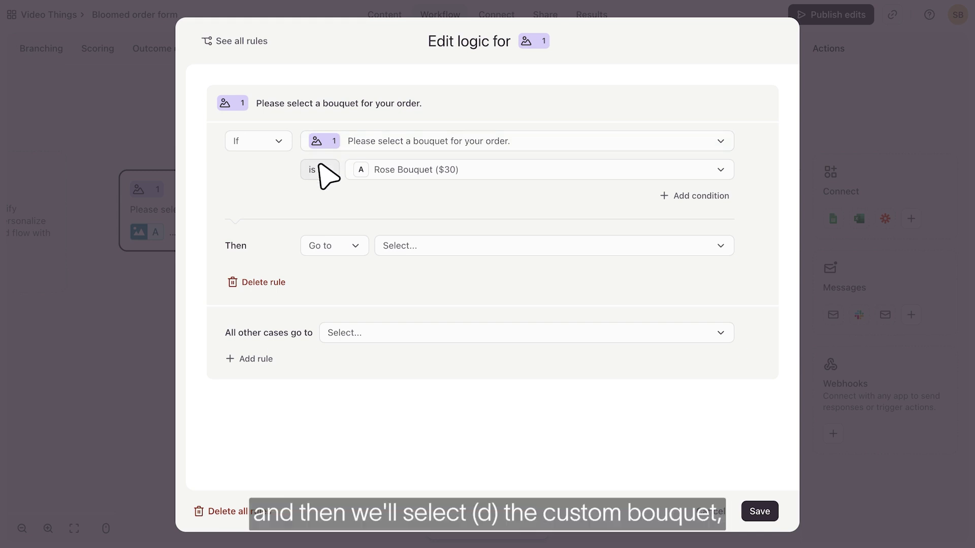
left_click(414, 170)
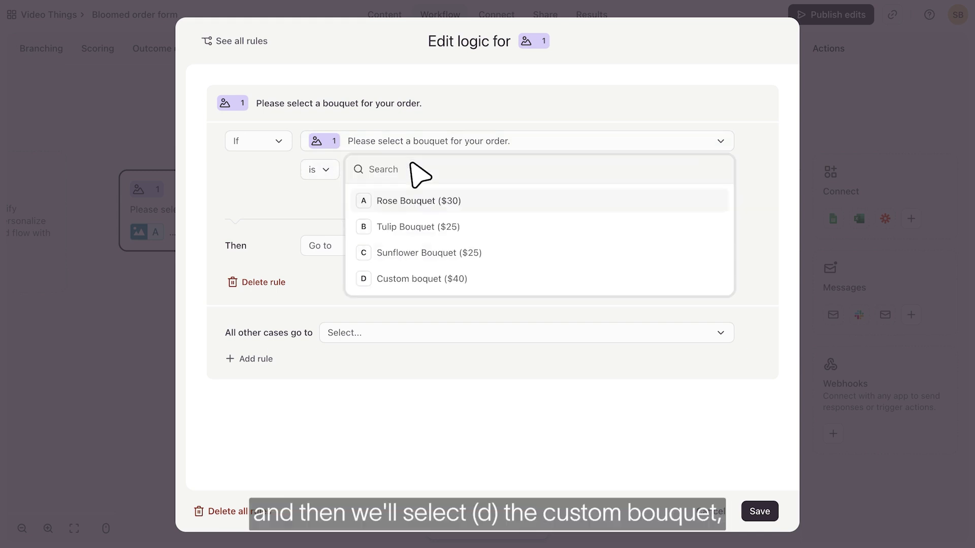
left_click(418, 279)
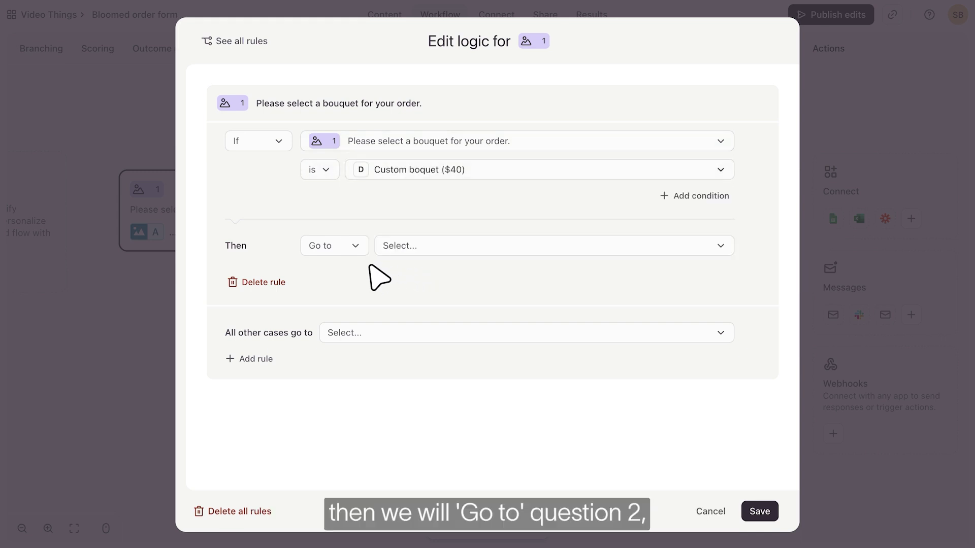
left_click(430, 247)
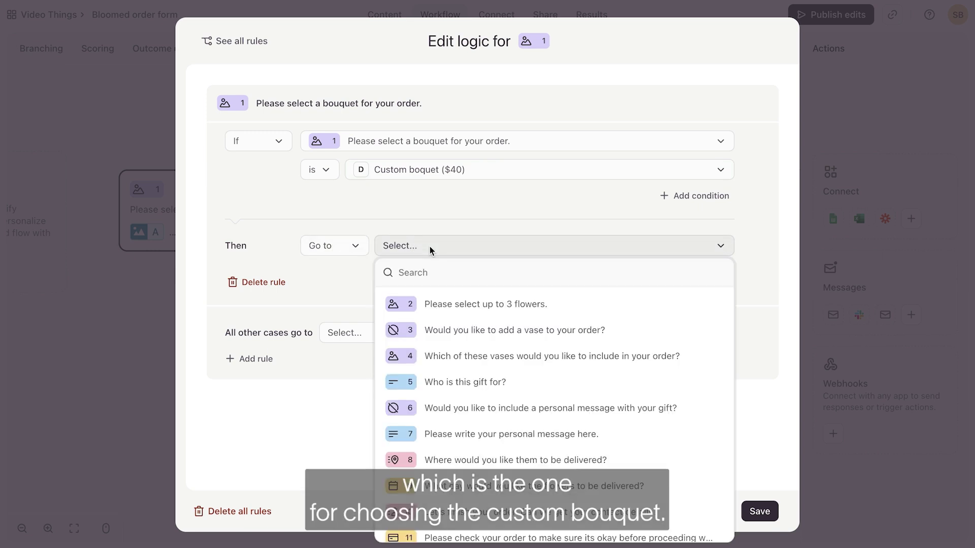
left_click(444, 304)
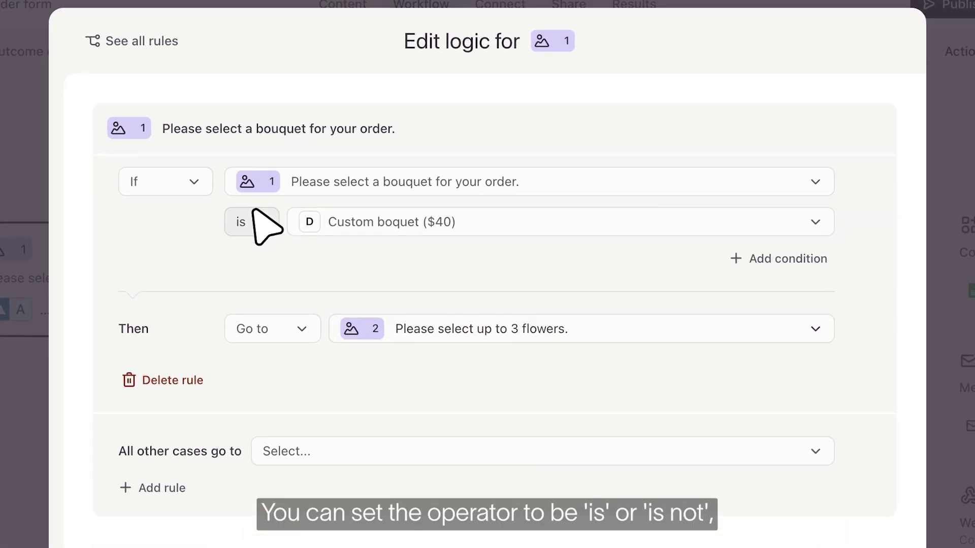
Check the rule's operator and action options, keeping the condition 'is Custom boquet'
left_click(254, 222)
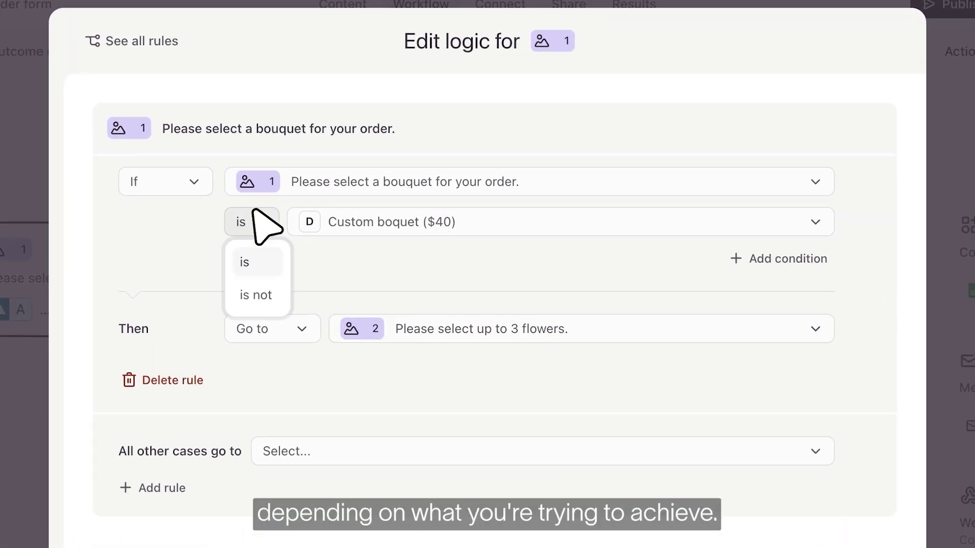
left_click(255, 213)
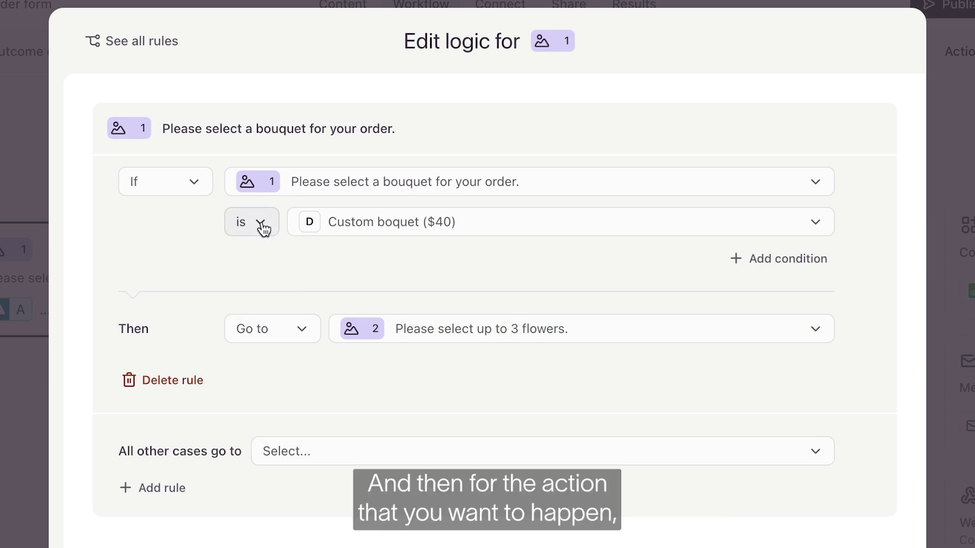
left_click(298, 323)
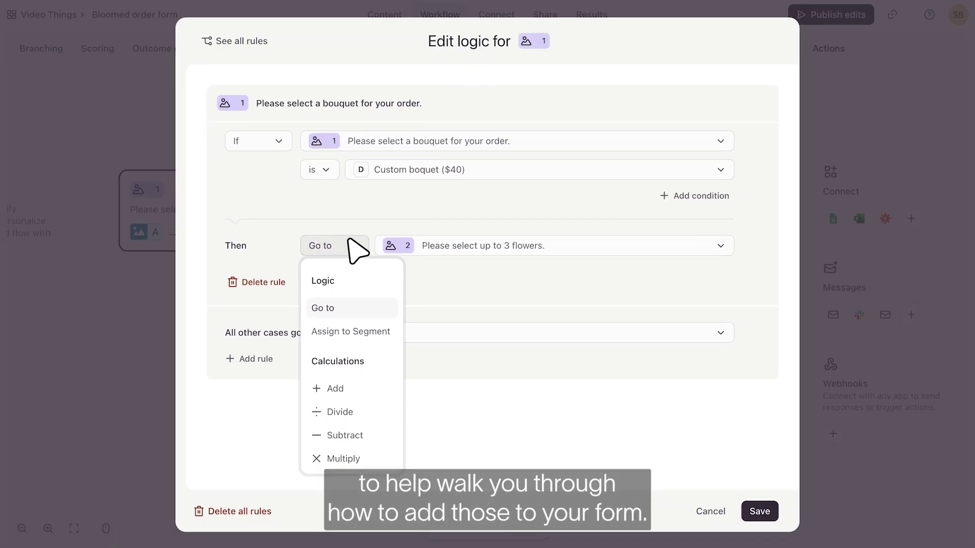
left_click(355, 247)
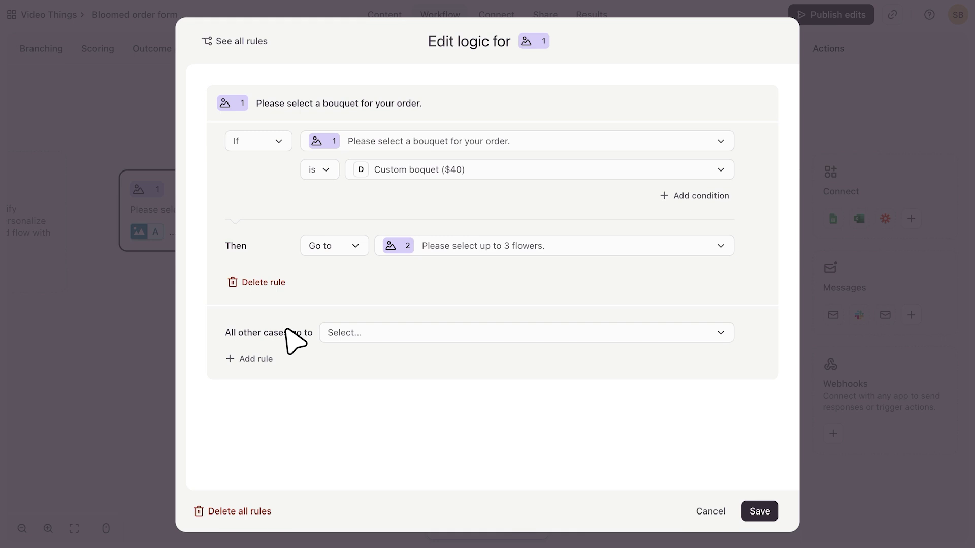
Send all other answers to question 3, 'Would you like to add a vase to your order?'
left_click(473, 334)
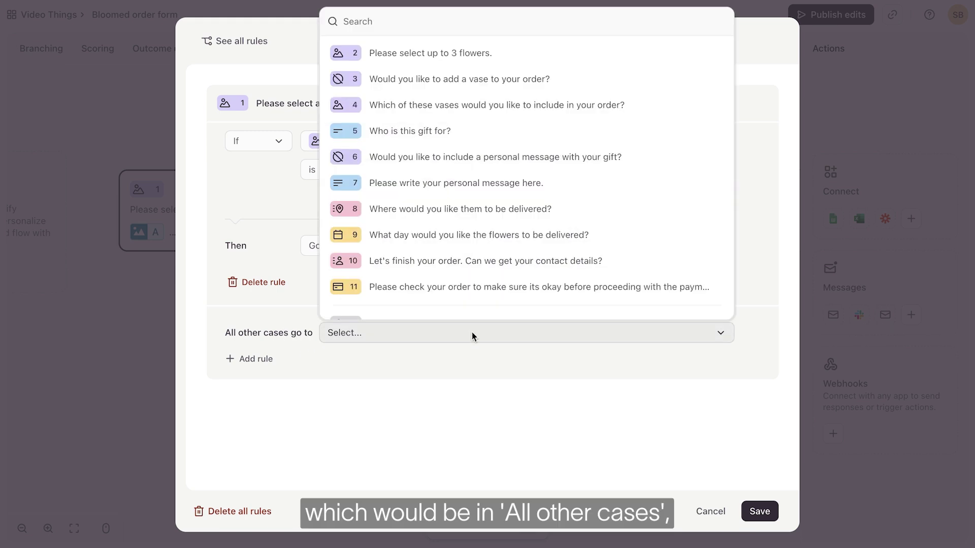
scroll(472, 284, "down", 1)
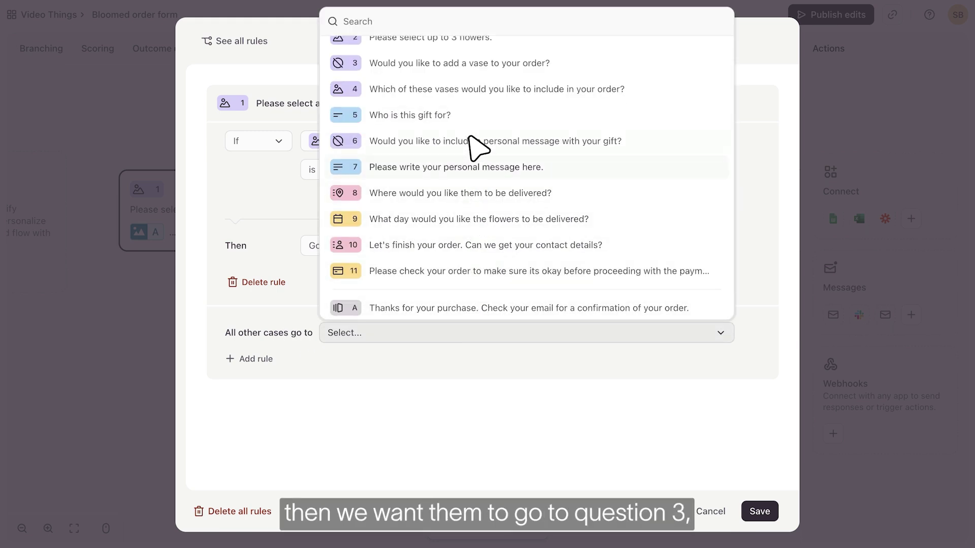
left_click(478, 64)
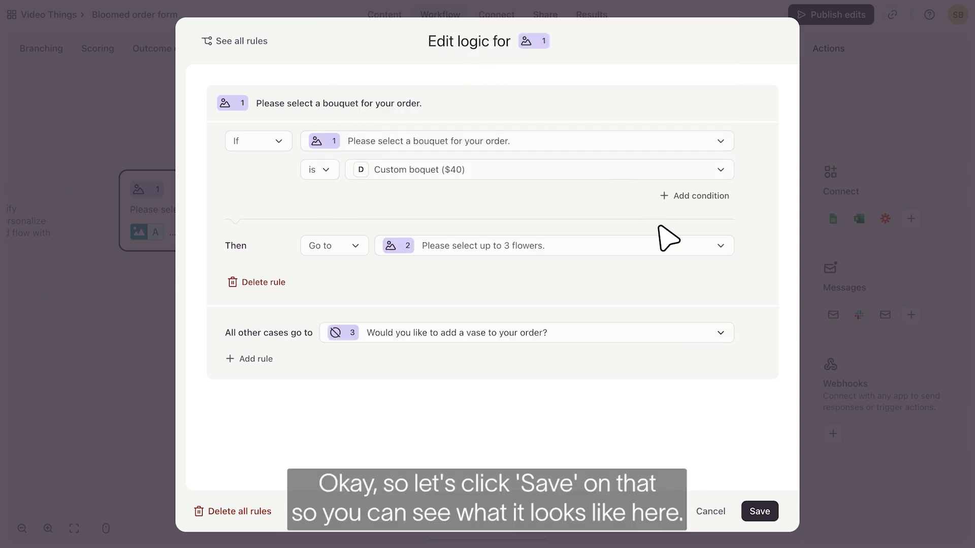
Save question 1's logic and return to the workflow map
left_click(759, 511)
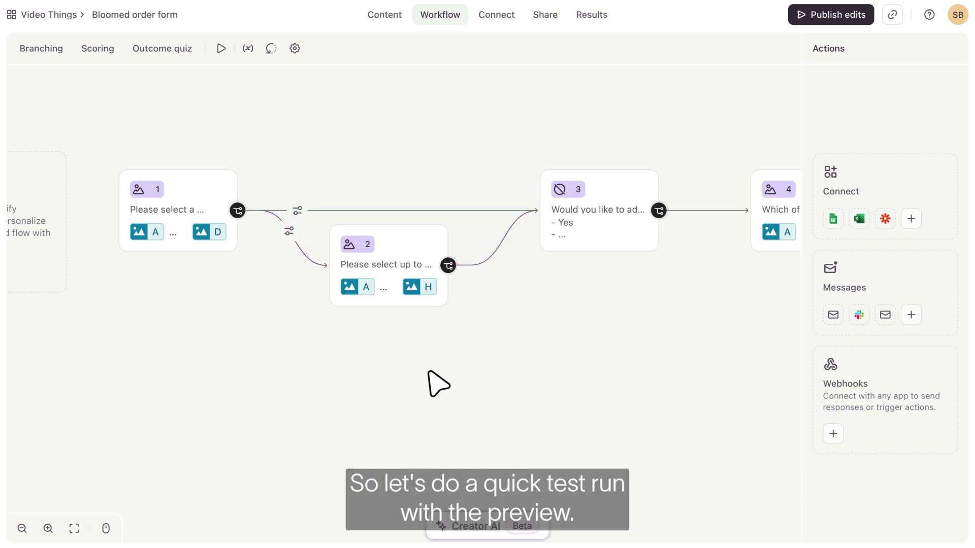
Preview the form and pick Tulip Bouquet to confirm it skips ahead to the vase question
left_click(214, 47)
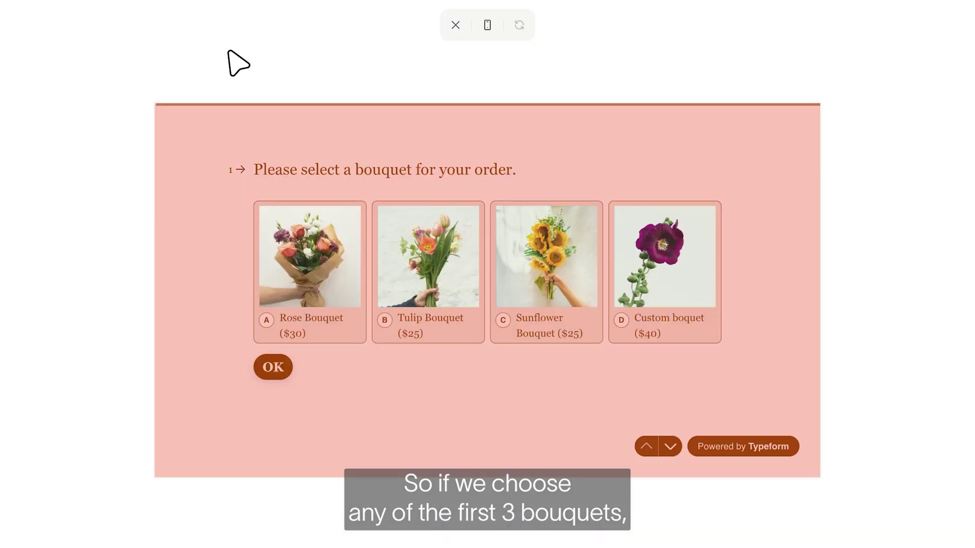
left_click(427, 254)
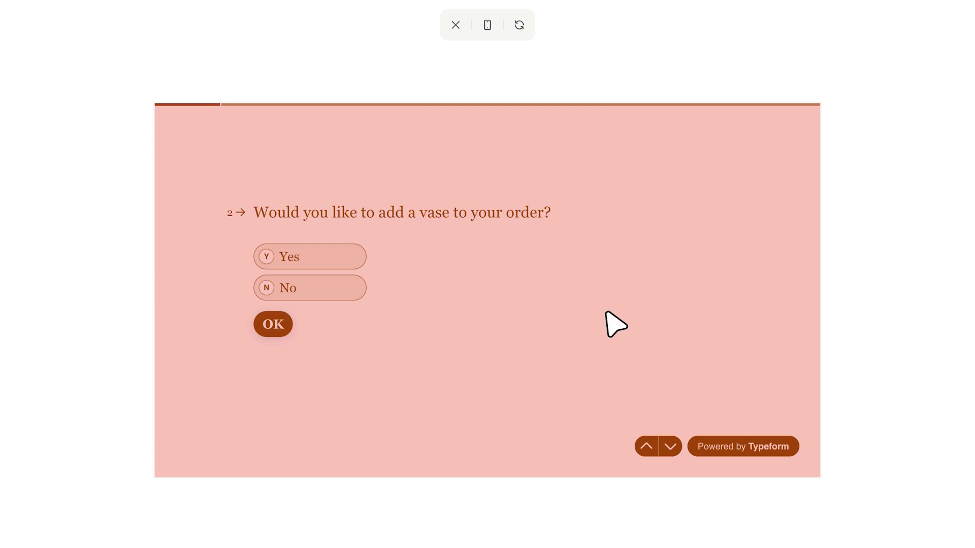
left_click(646, 446)
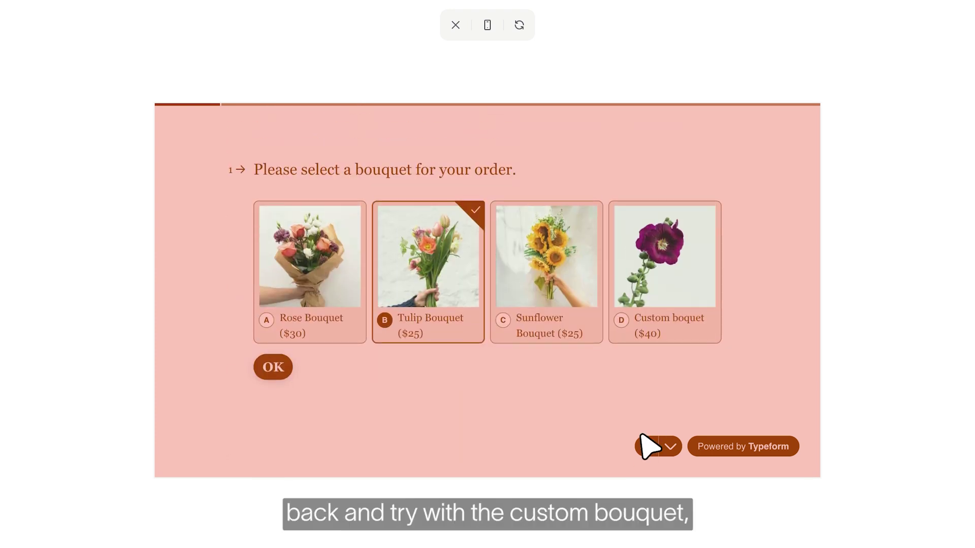
Pick Custom boquet, then submit Stargazer lily, Peony and Asiatic lily as the three flowers
left_click(664, 281)
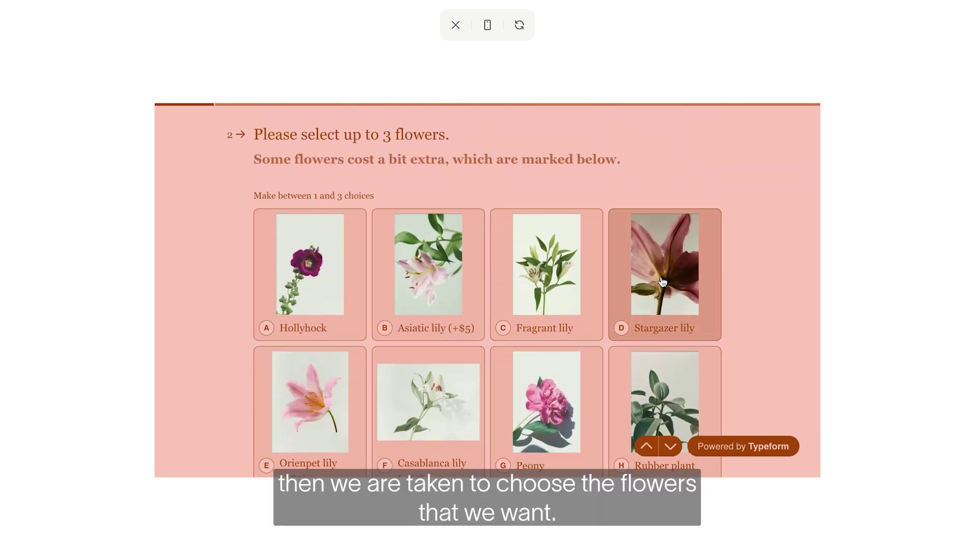
left_click(663, 282)
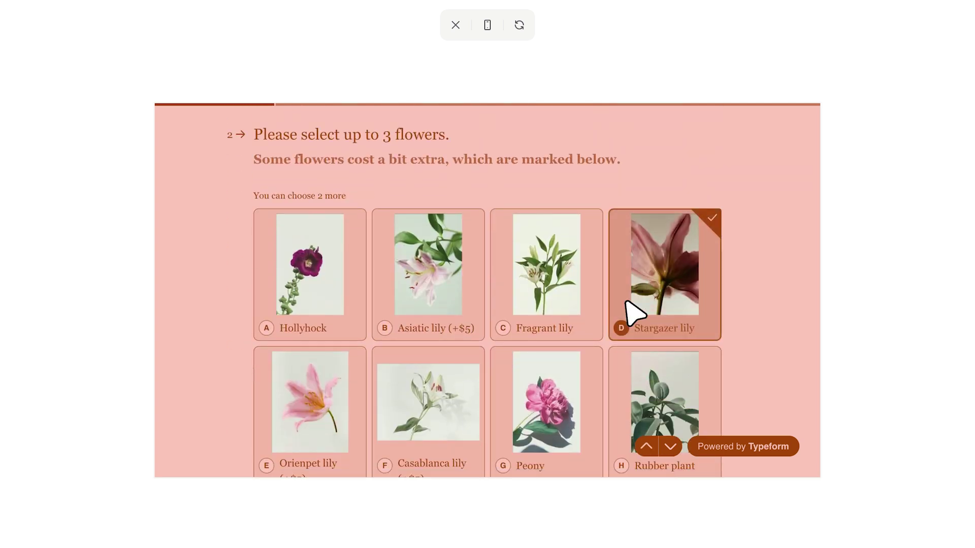
left_click(543, 378)
left_click(443, 304)
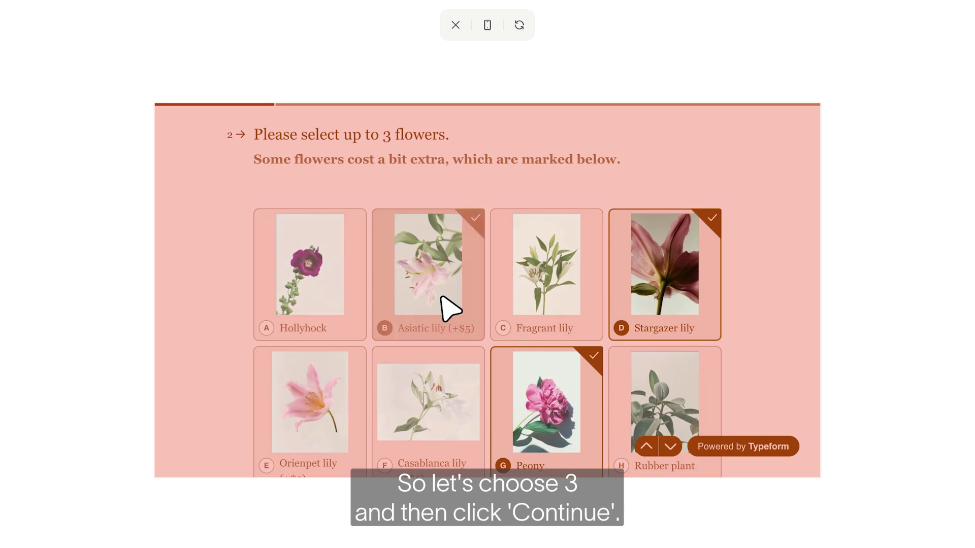
scroll(443, 304, "down", 2)
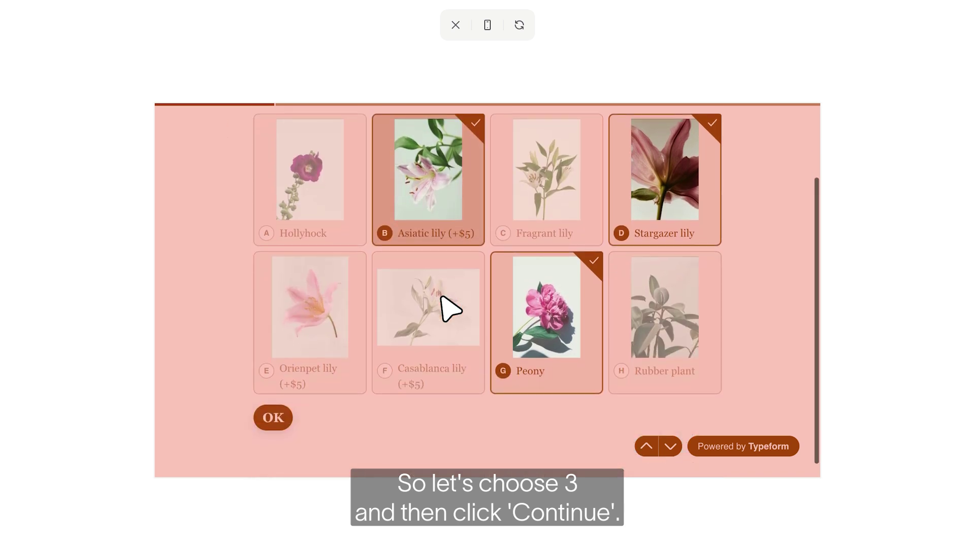
left_click(277, 415)
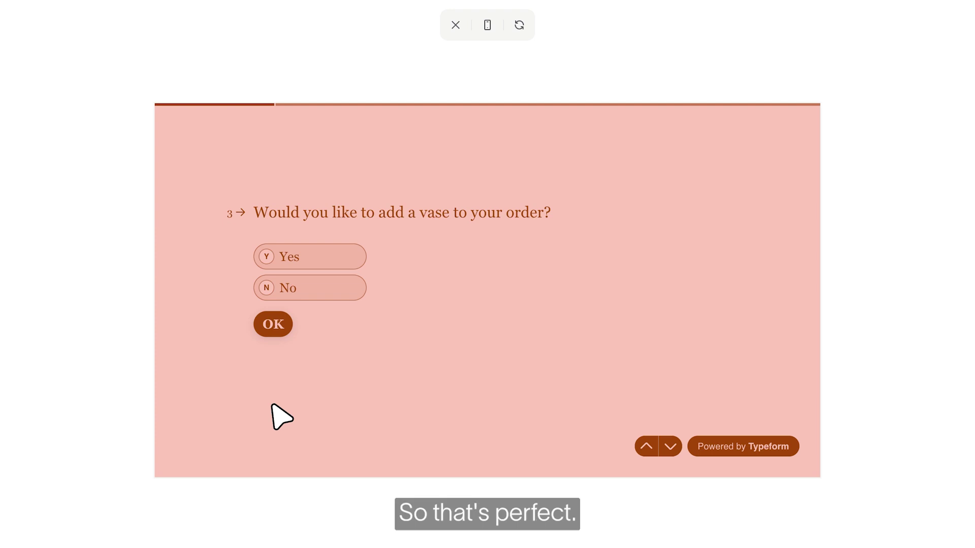
Close the preview and inspect question 1's other-cases rule on the workflow map
left_click(455, 25)
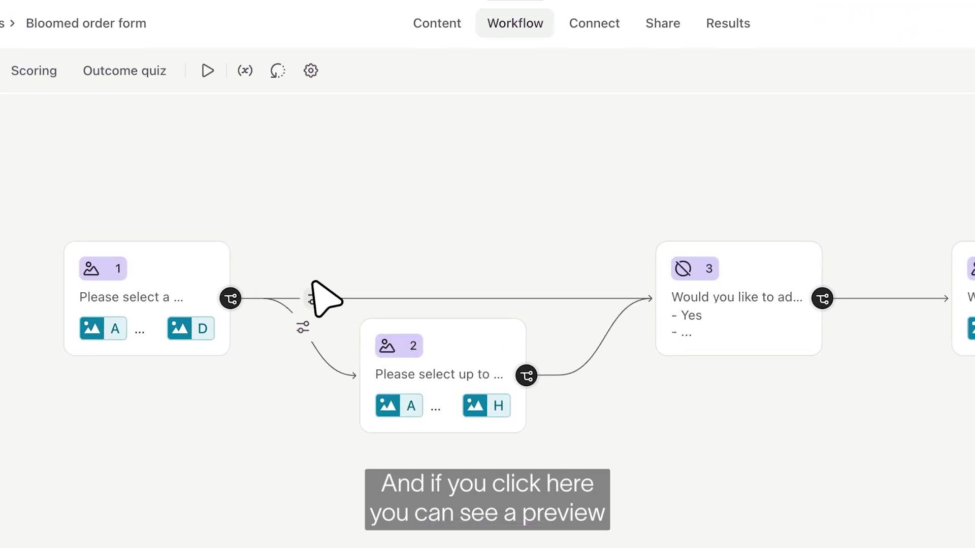
left_click(312, 297)
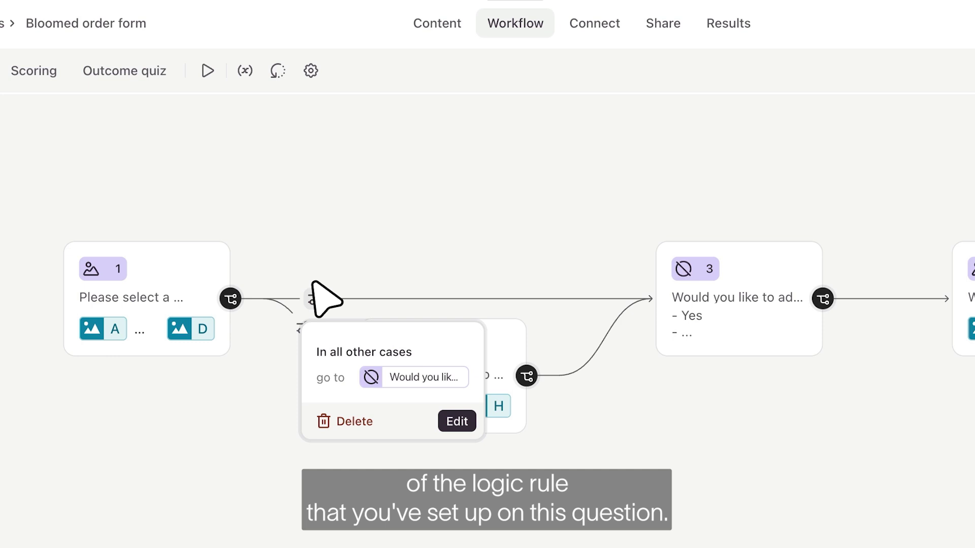
left_click(479, 211)
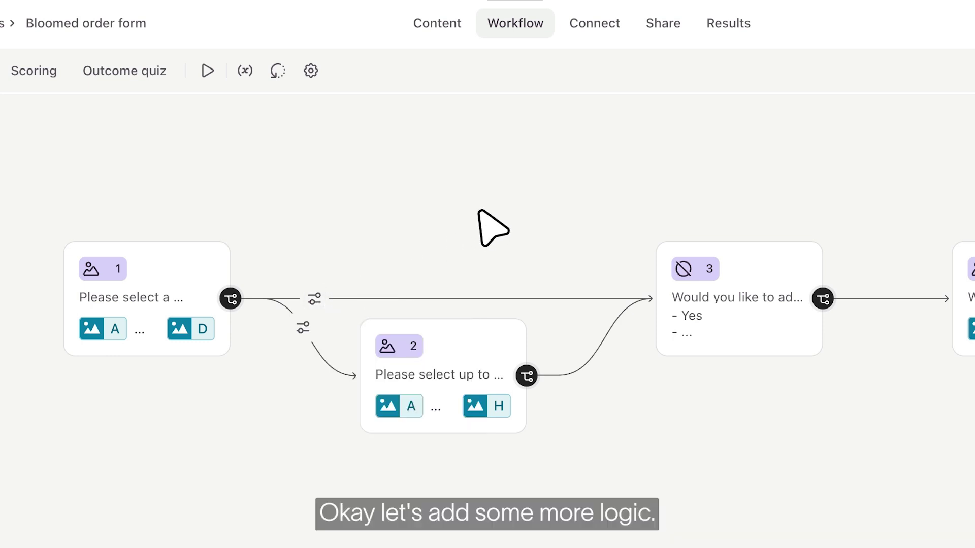
Give question 3 a rule sending Yes to question 4 and all other answers to question 5
mouse_move(718, 279)
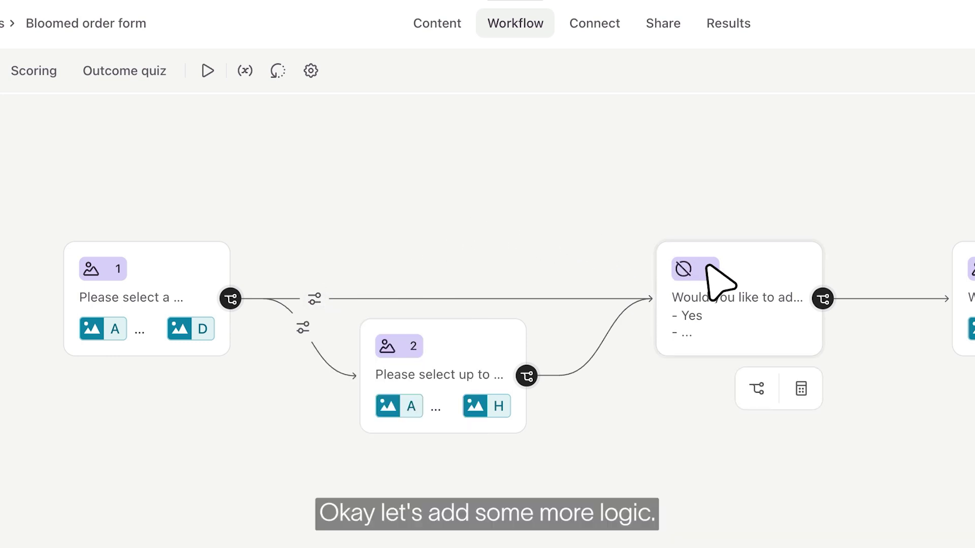
left_click(744, 297)
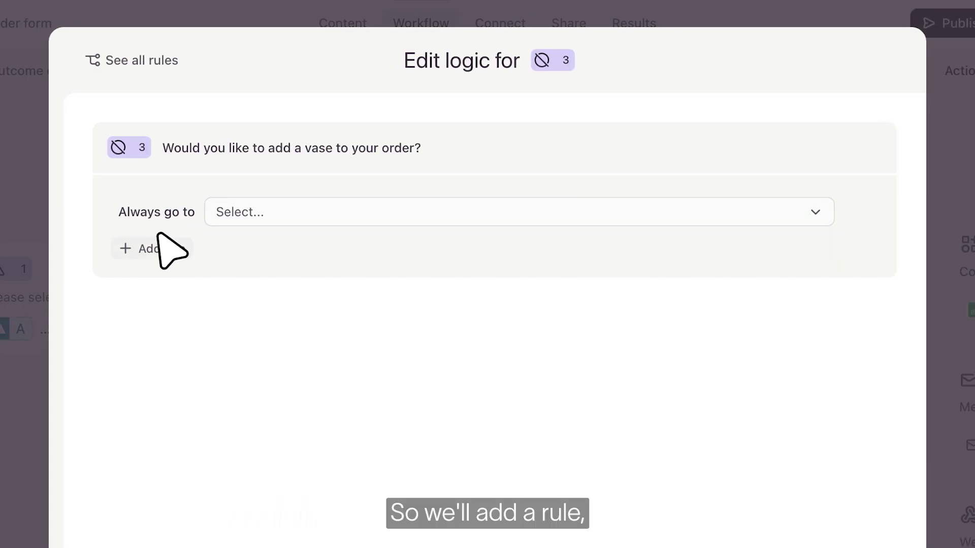
left_click(168, 248)
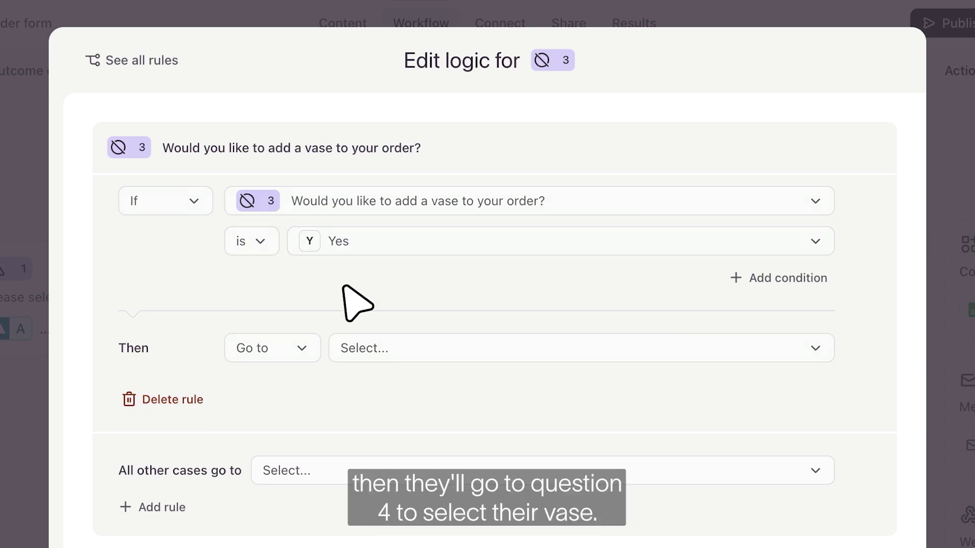
left_click(402, 349)
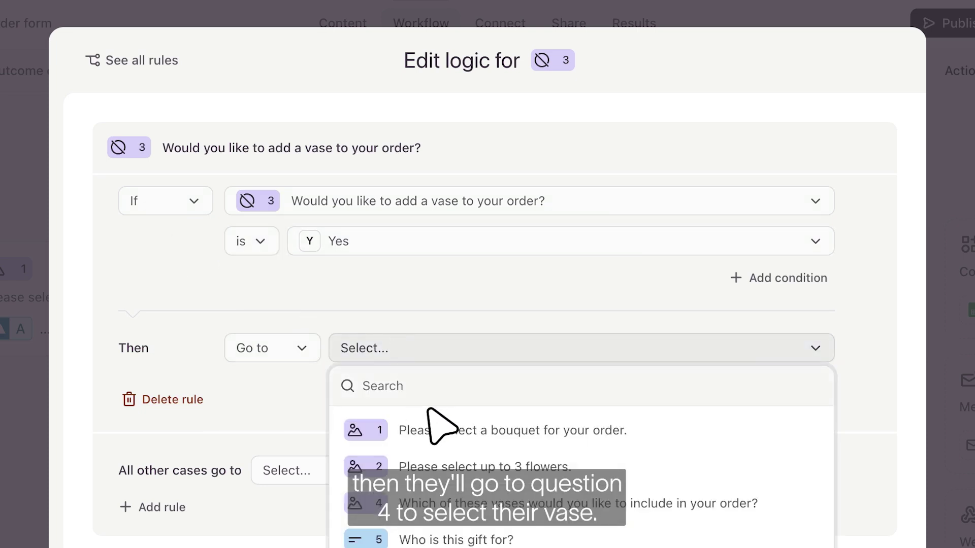
left_click(443, 495)
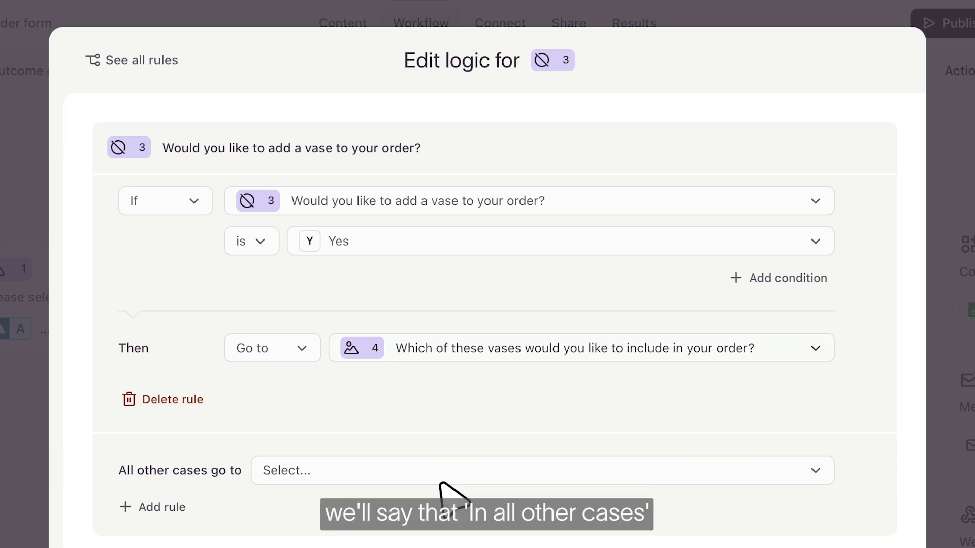
left_click(441, 472)
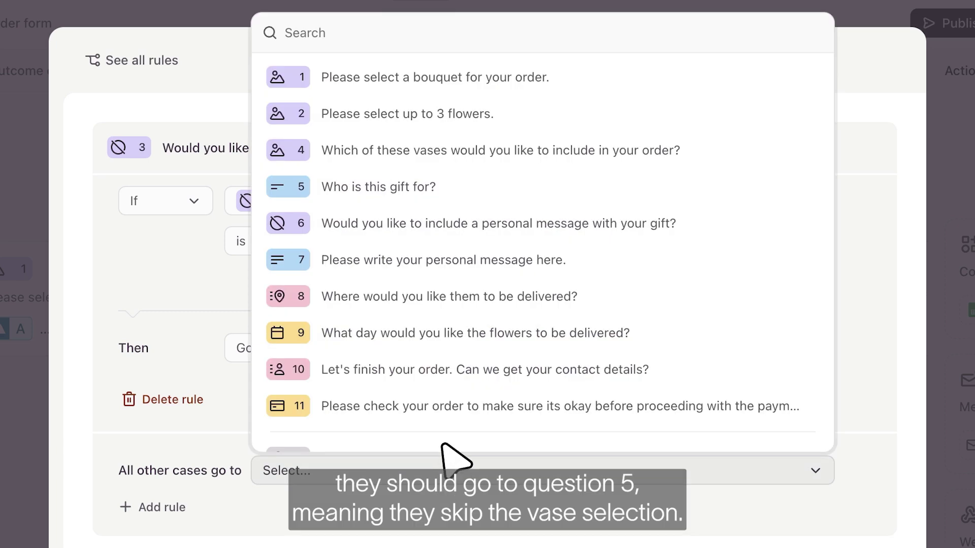
scroll(475, 391, "down", 1)
left_click(494, 163)
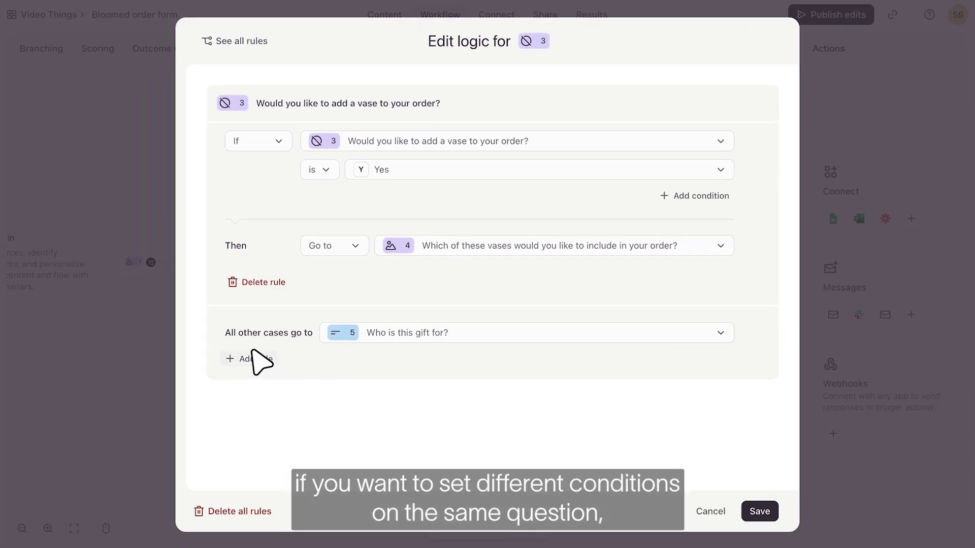
left_click(253, 359)
scroll(239, 366, "down", 3)
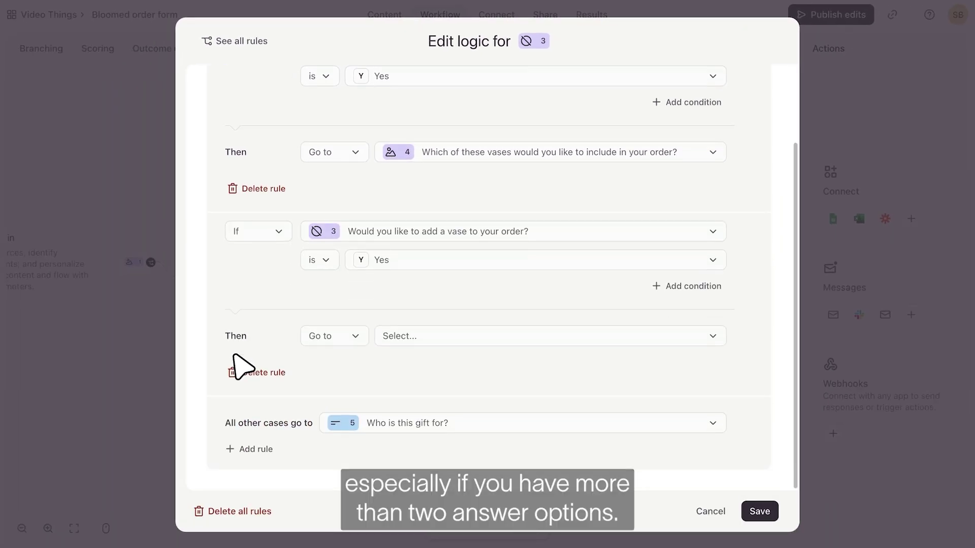
left_click(427, 264)
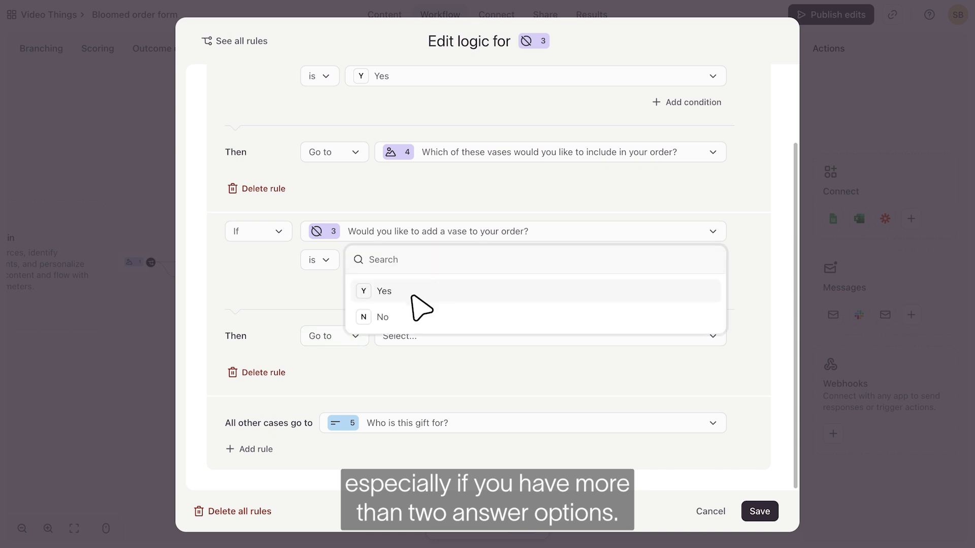
left_click(413, 314)
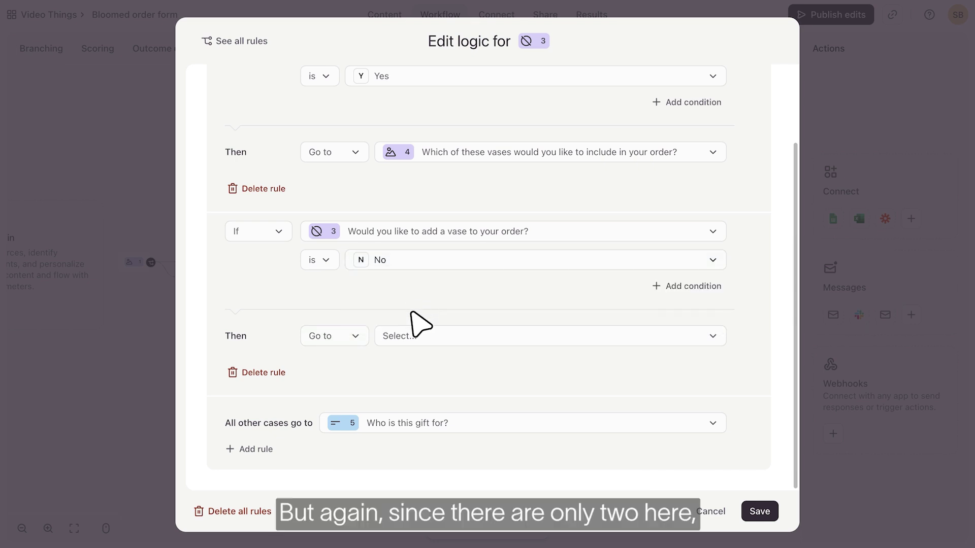
left_click(421, 335)
scroll(437, 213, "down", 1)
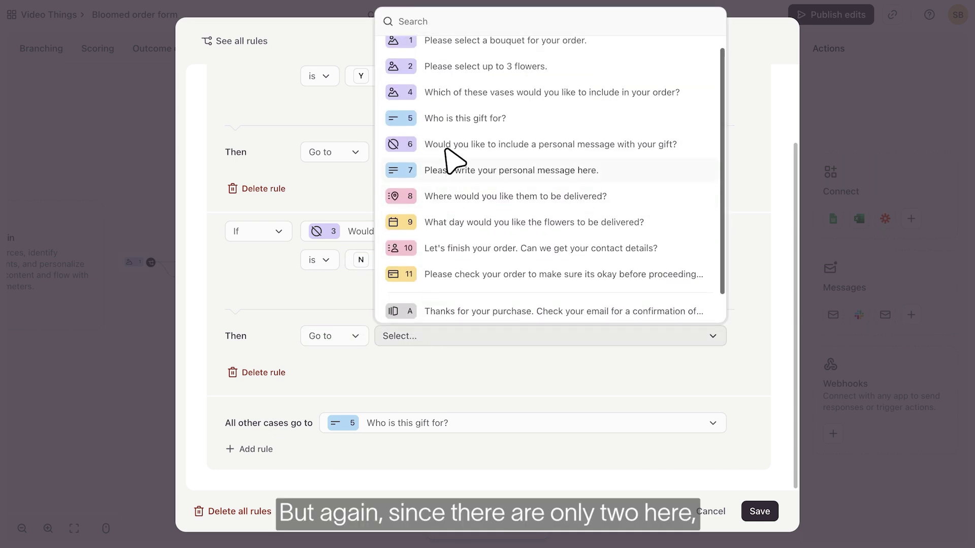
left_click(455, 118)
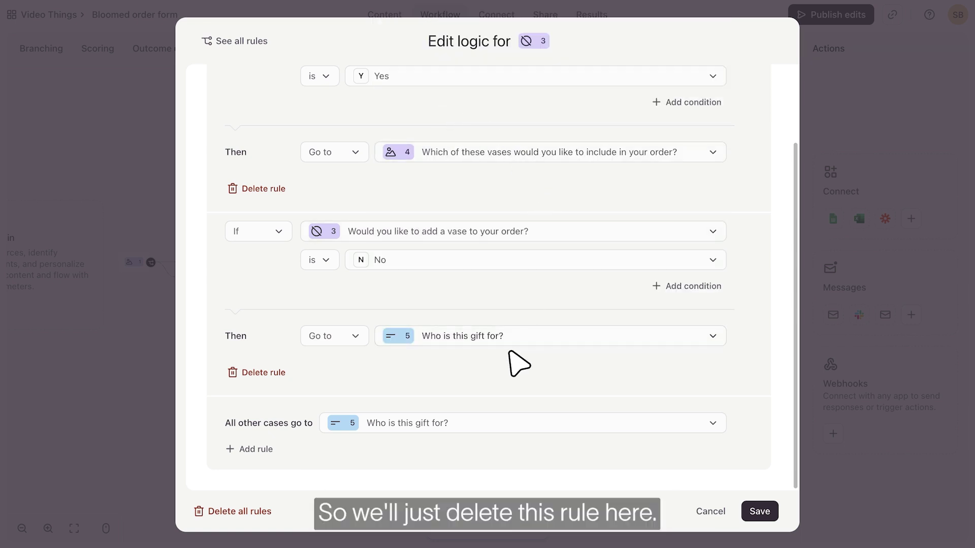
left_click(260, 372)
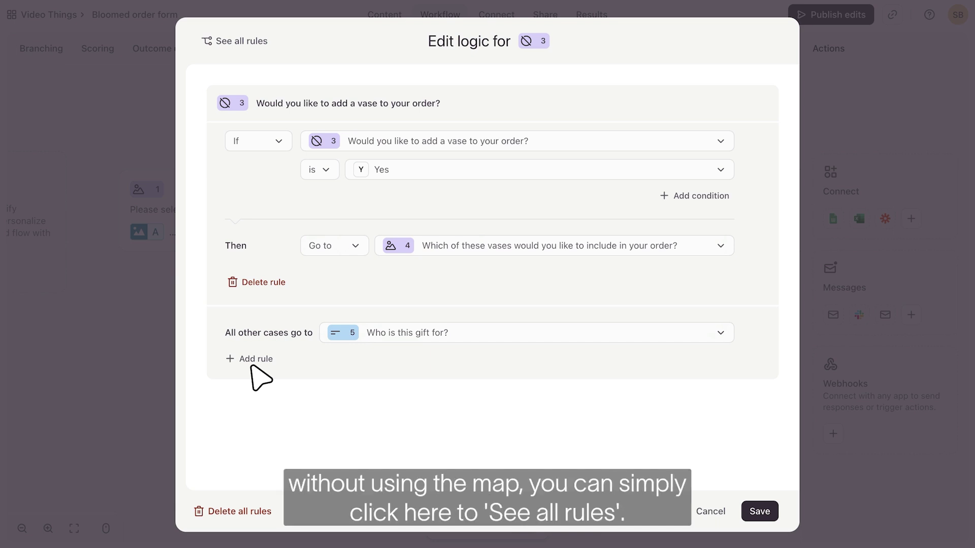
In the all-rules view, route question 6 Yes answers to question 7 and other answers to question 8
left_click(249, 42)
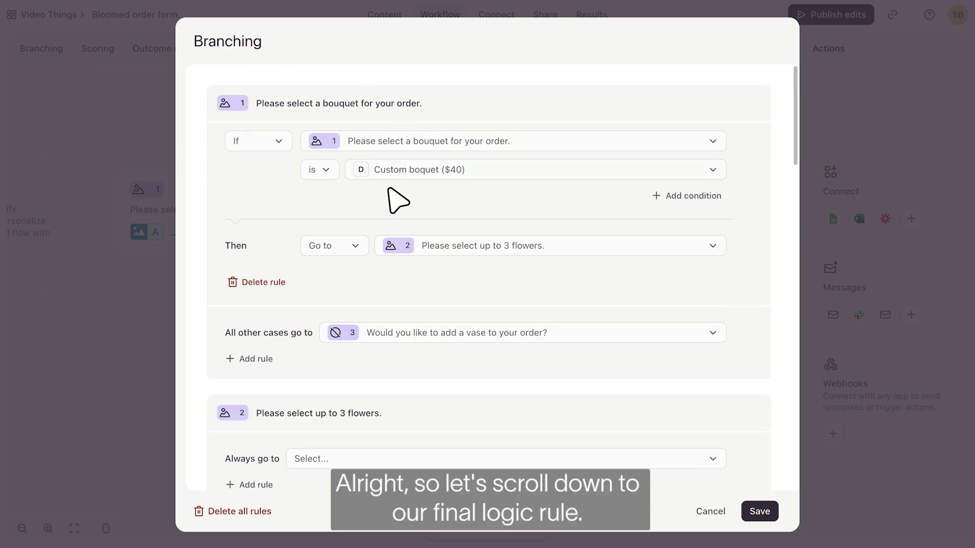
scroll(396, 199, "down", 15)
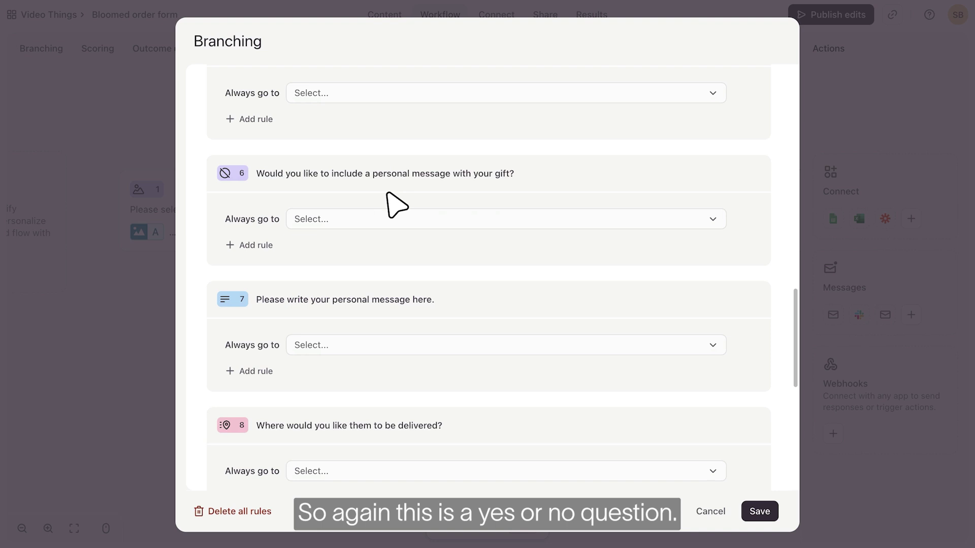
left_click(257, 246)
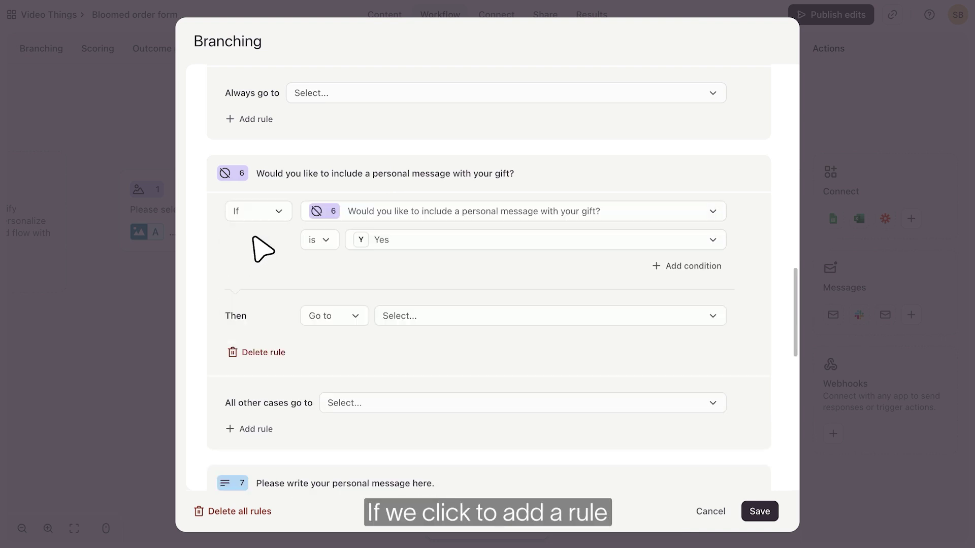
scroll(263, 249, "down", 3)
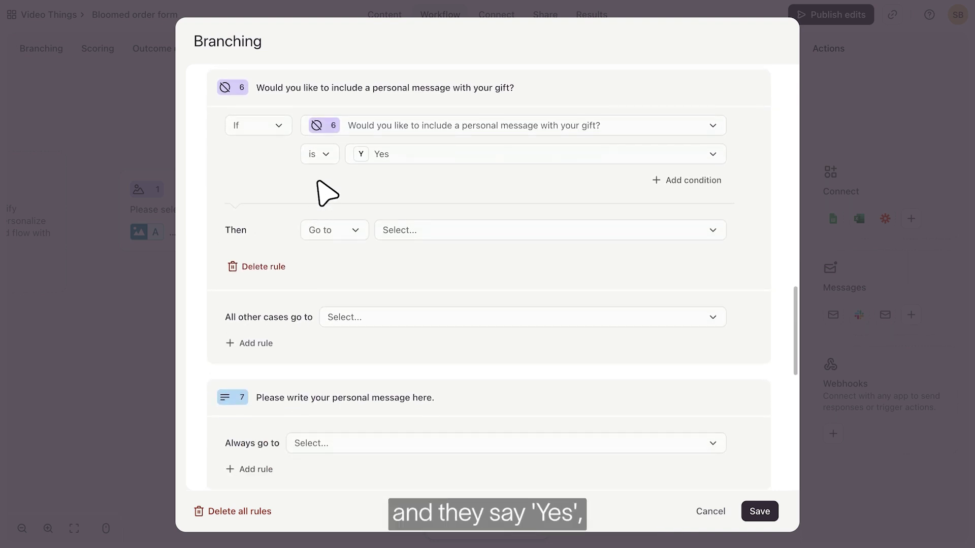
left_click(408, 228)
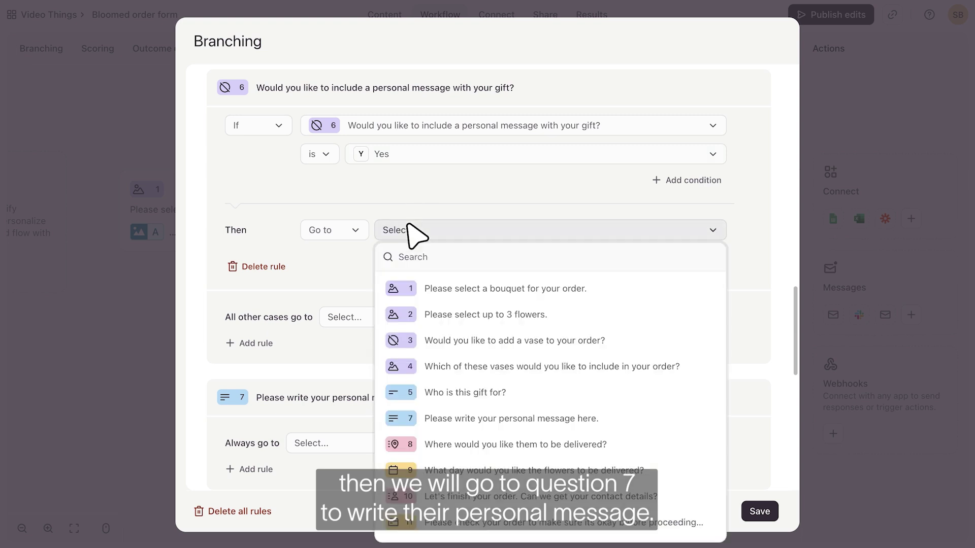
left_click(470, 415)
left_click(431, 331)
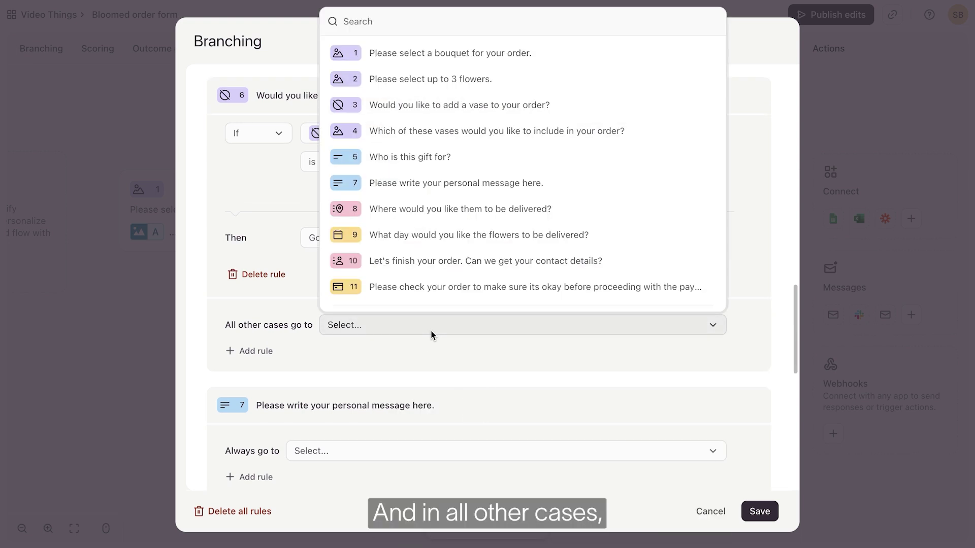
left_click(463, 212)
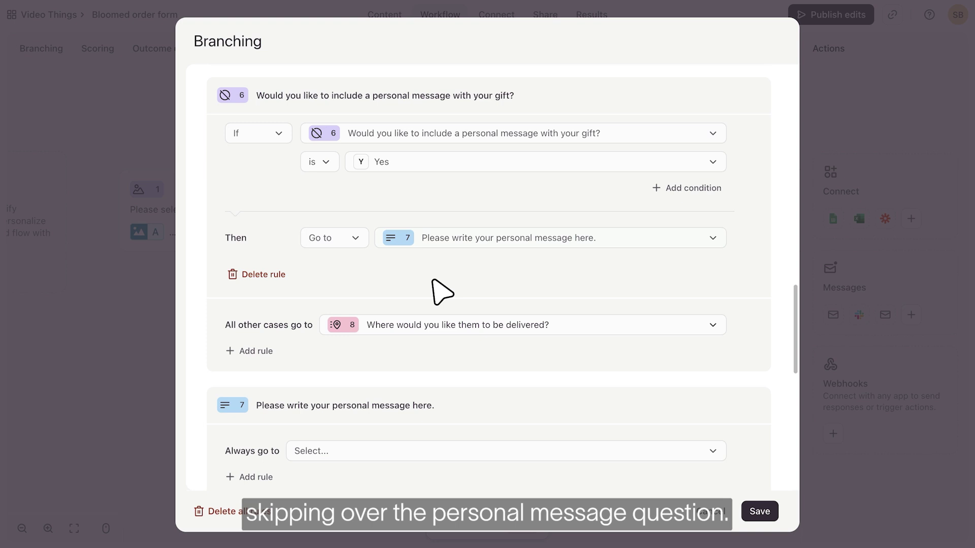
Save the branching rules and pan the workflow map to show question 6 branching to 7 or 8
left_click(760, 511)
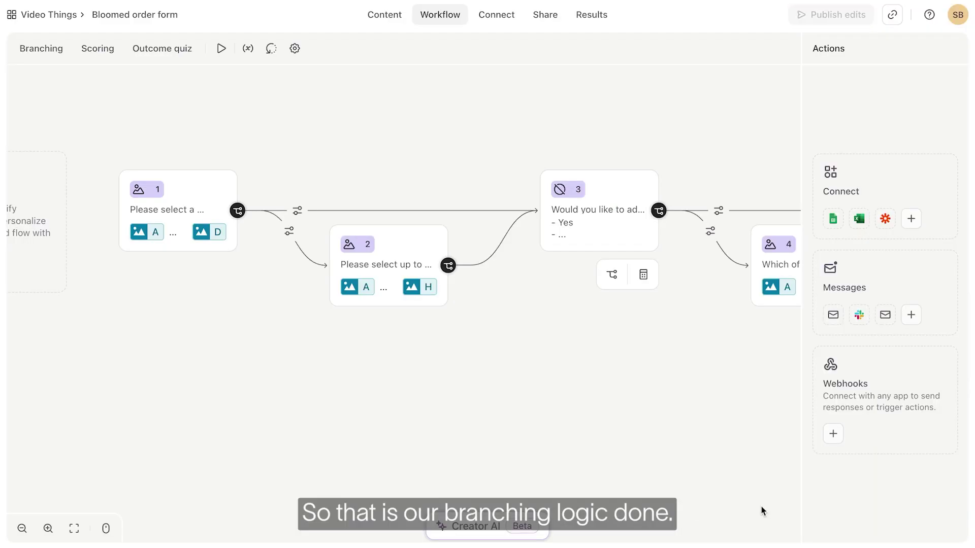
scroll(688, 467, "down", 5)
scroll(708, 466, "down", 2)
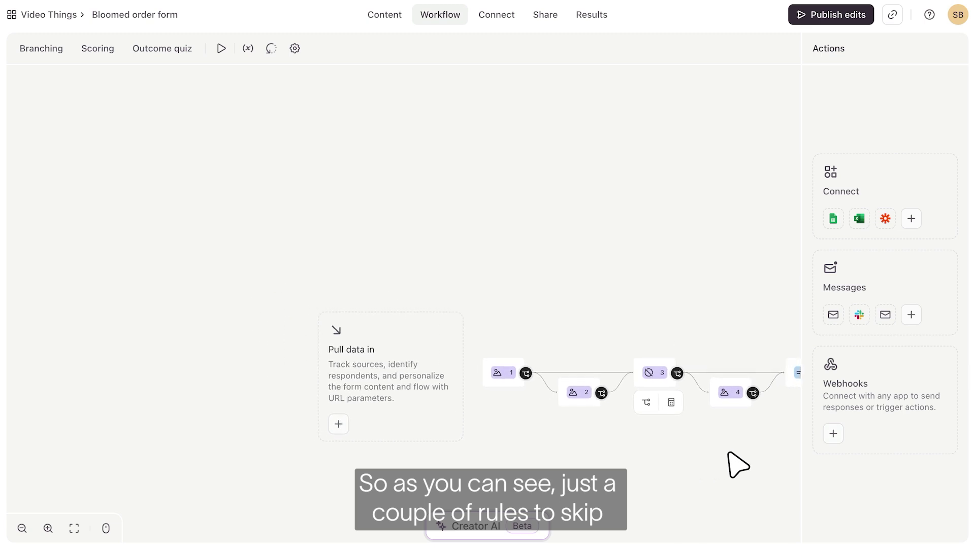
left_click_drag(730, 464, 312, 332)
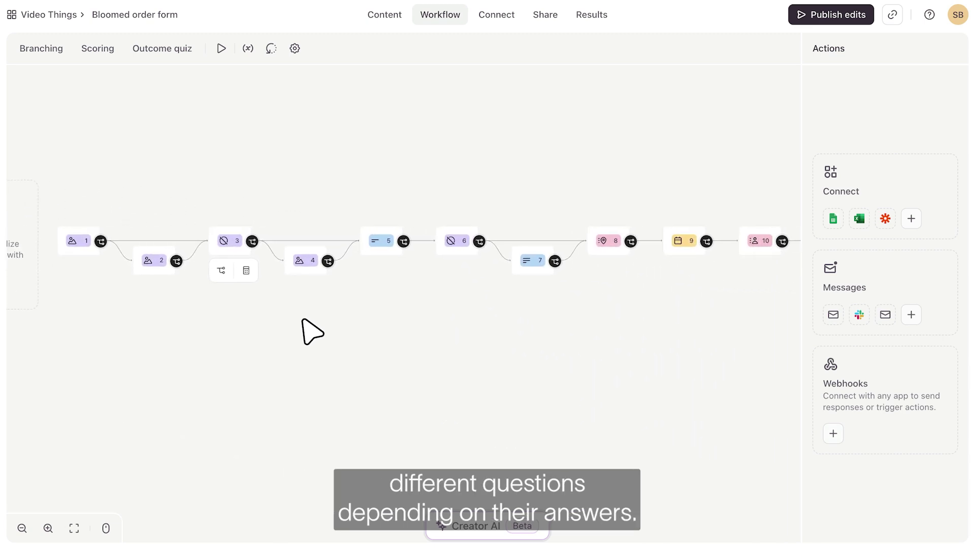
scroll(312, 332, "down", 3)
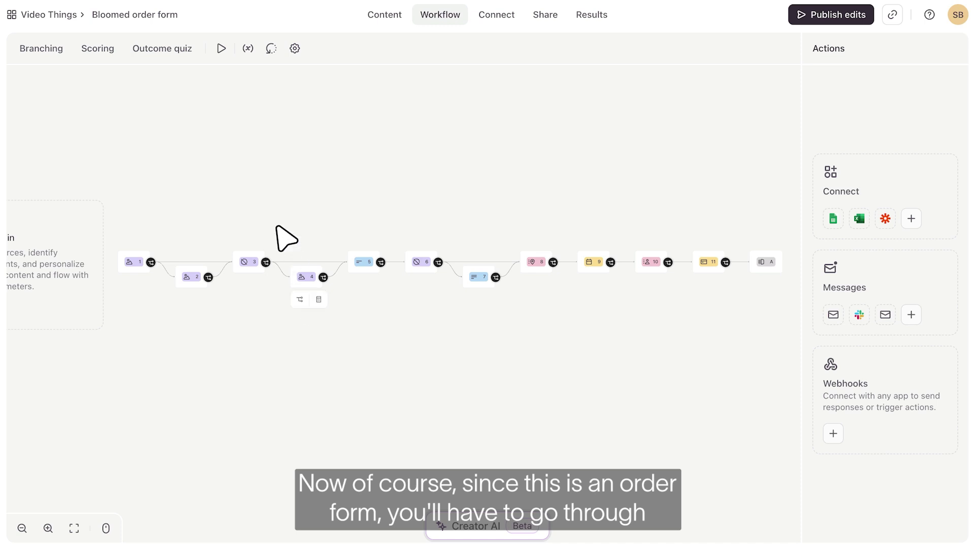
Give question 1 a calculation rule: when Rose Bouquet ($30) is chosen, add the number 30 to the price variable
left_click(57, 46)
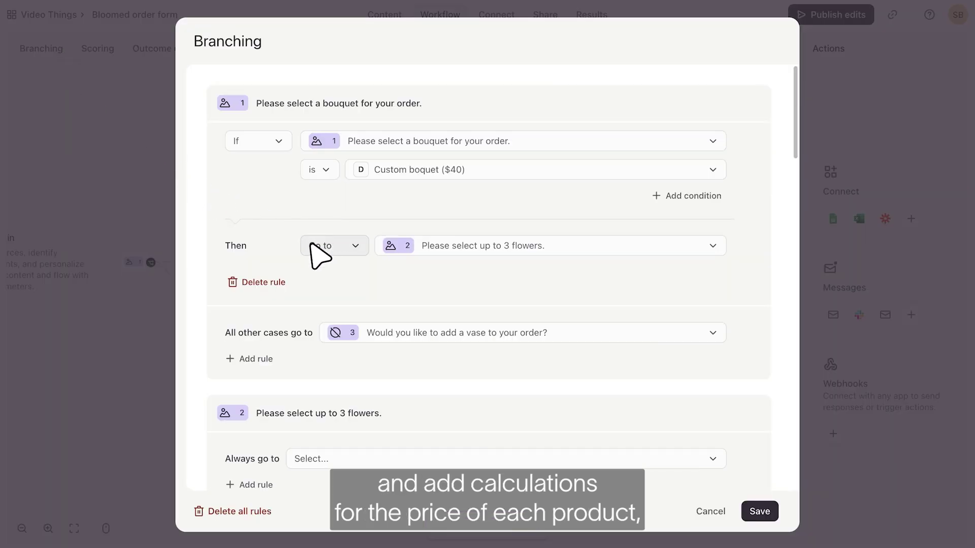
left_click(256, 358)
scroll(258, 358, "down", 4)
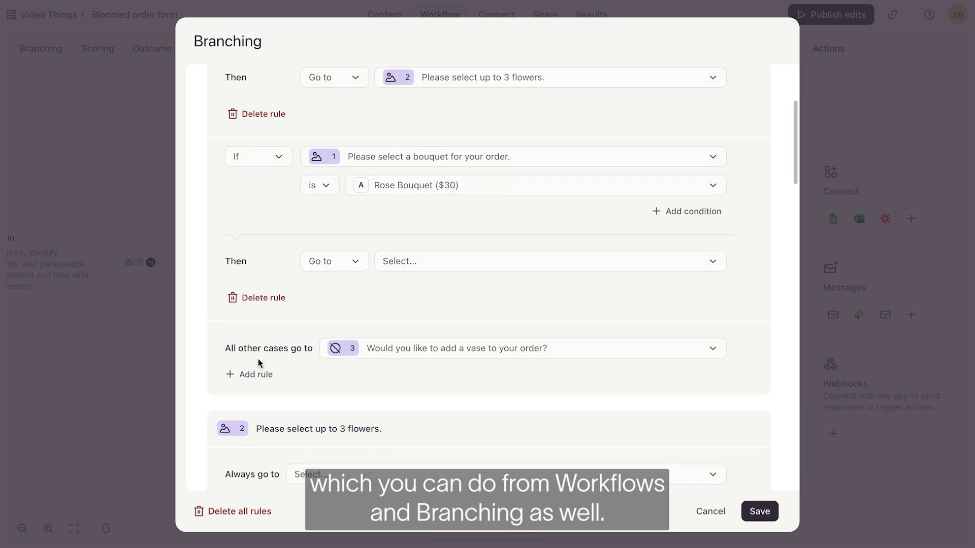
left_click(339, 243)
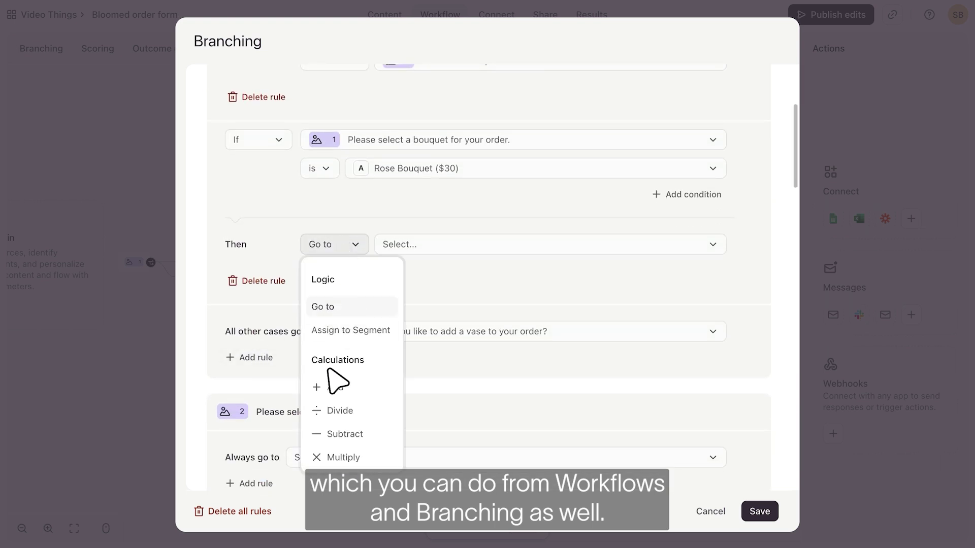
left_click(331, 386)
left_click(441, 242)
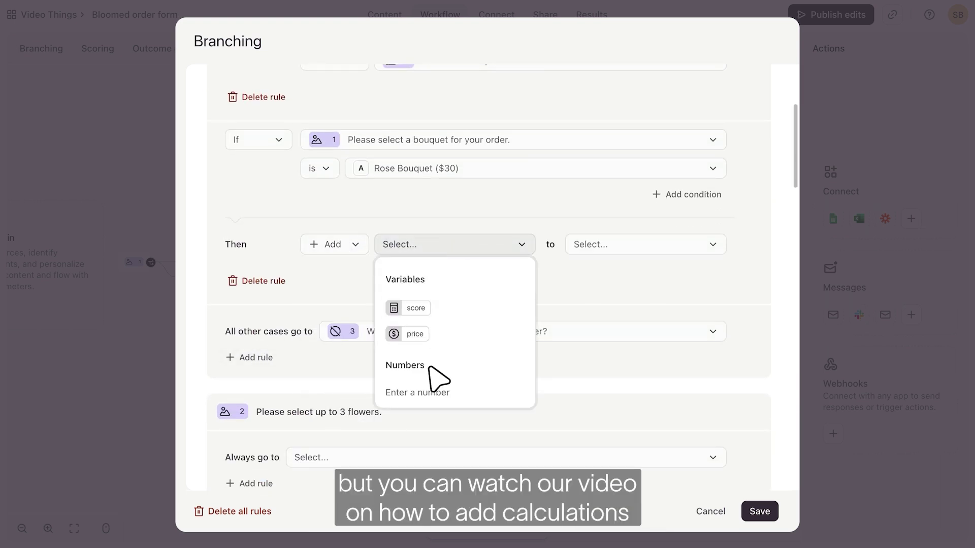
left_click(426, 391)
type("30")
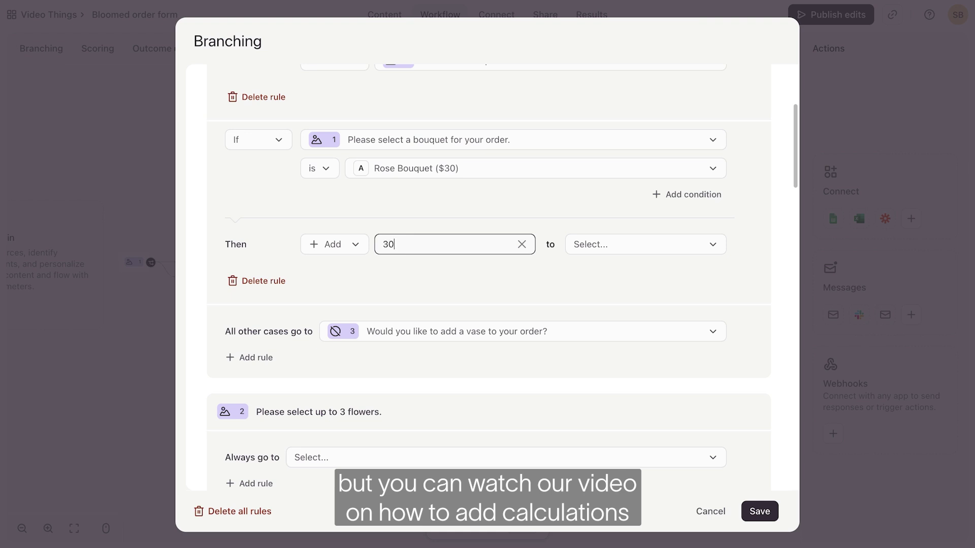
left_click(604, 246)
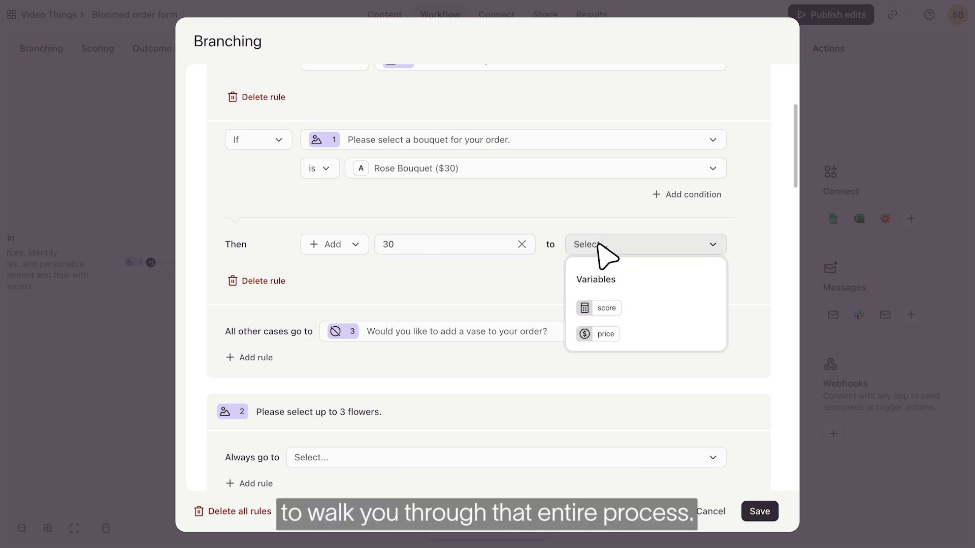
left_click(613, 335)
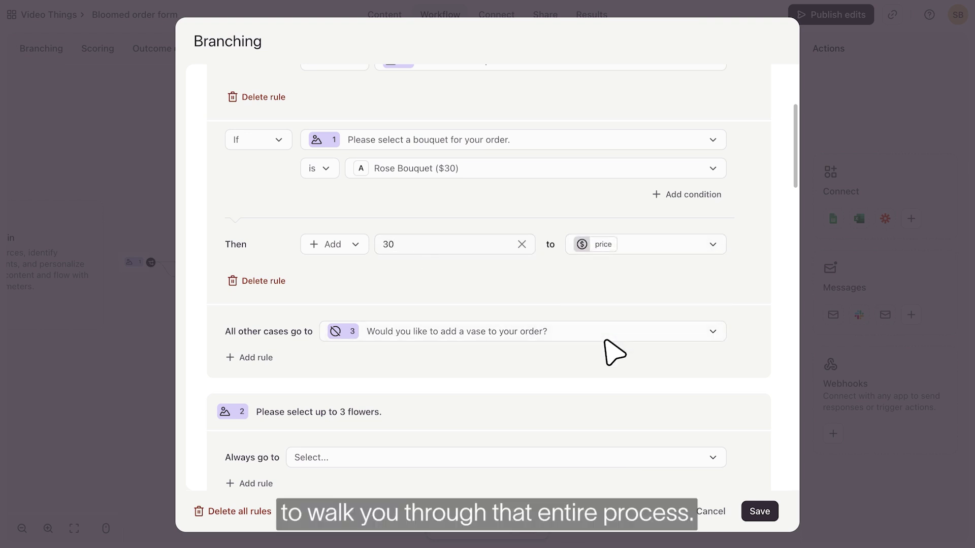